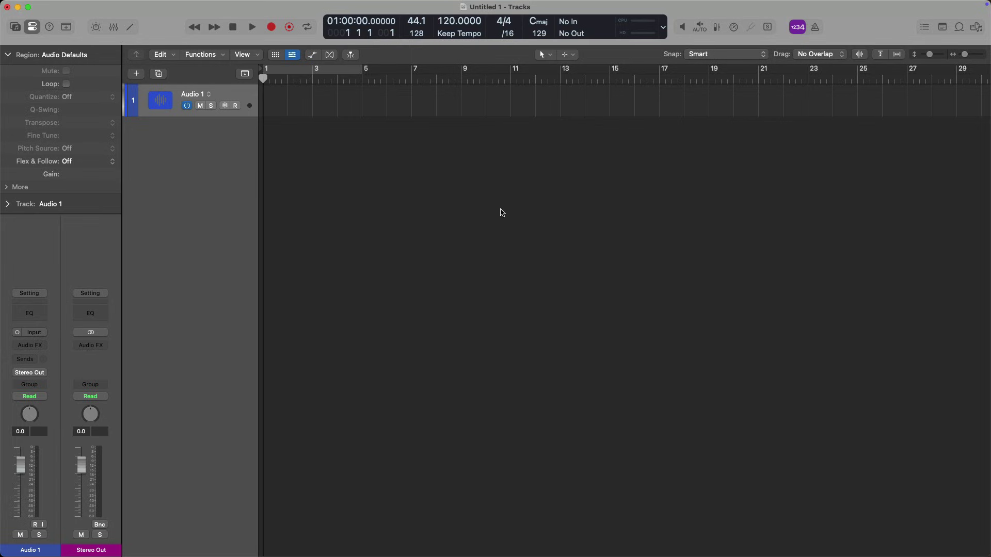
Step: Drag the Decent Dudes - Tempo.wav bounce from Finder's Bounces folder into Logic's tracks area
key(super+Tab)
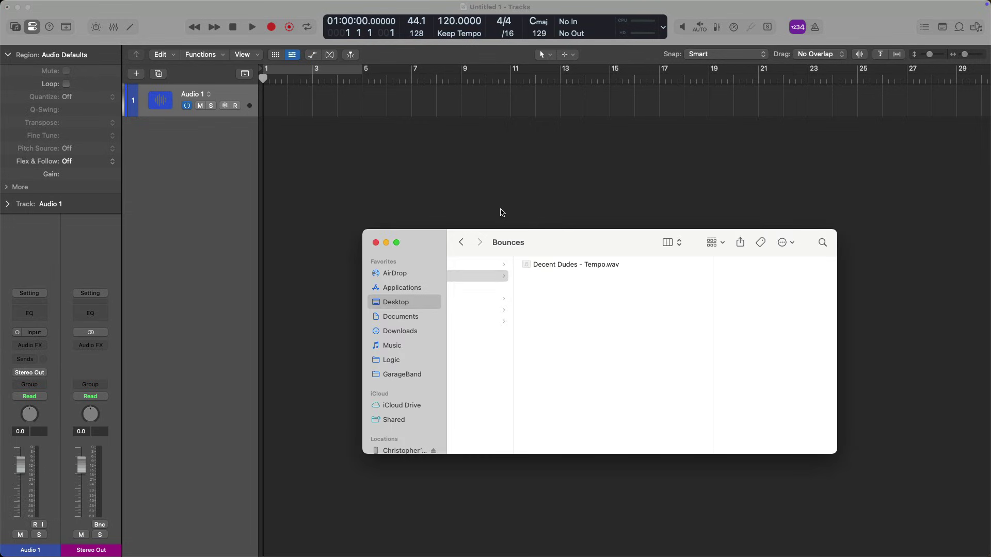
click(533, 264)
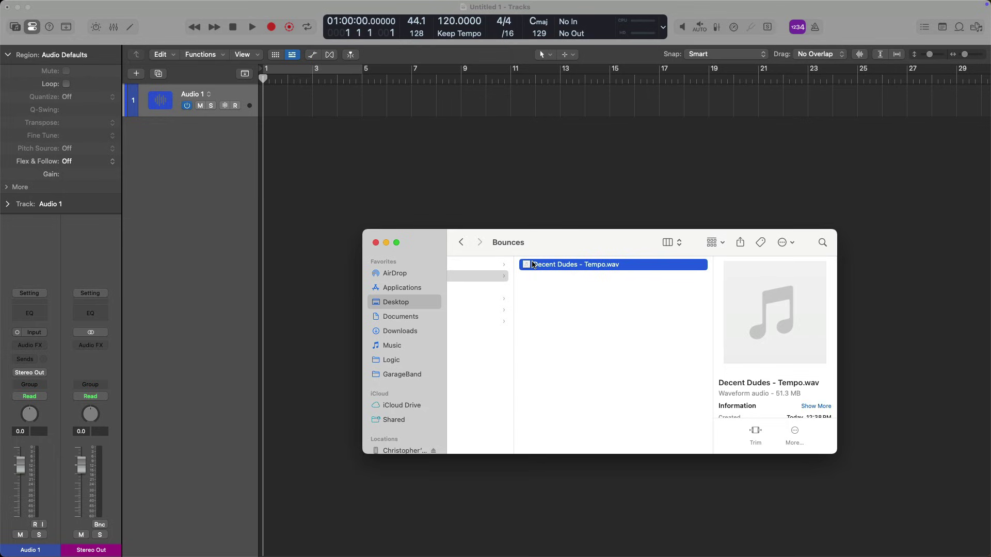
drag(534, 264, 268, 150)
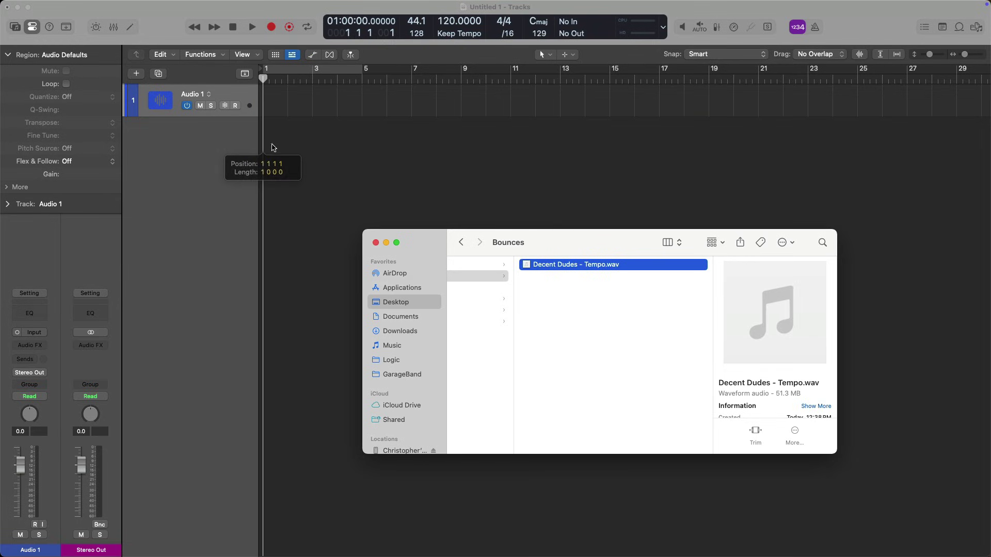
Step: Drop the bounce as a new audio track, then play and stop the region to audition it
click(405, 193)
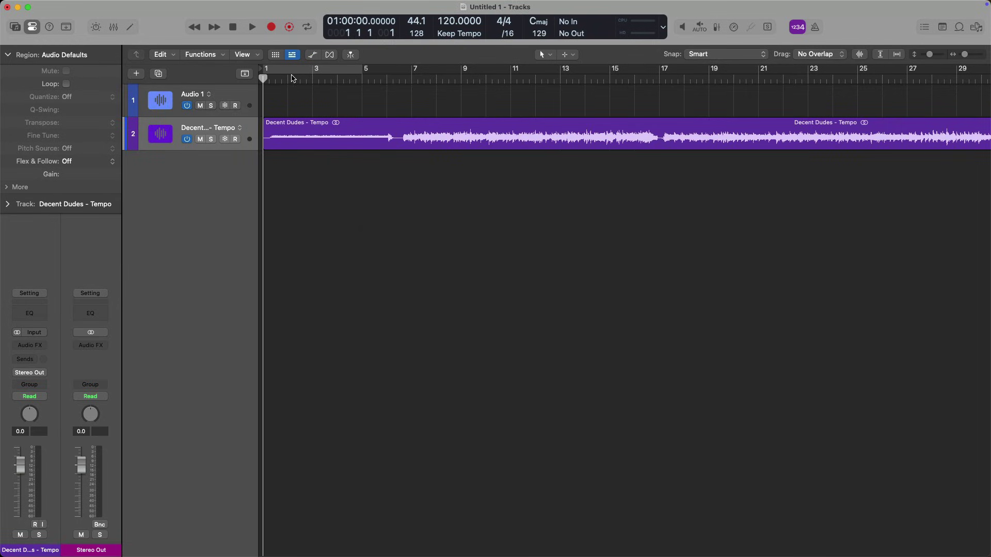
key(space)
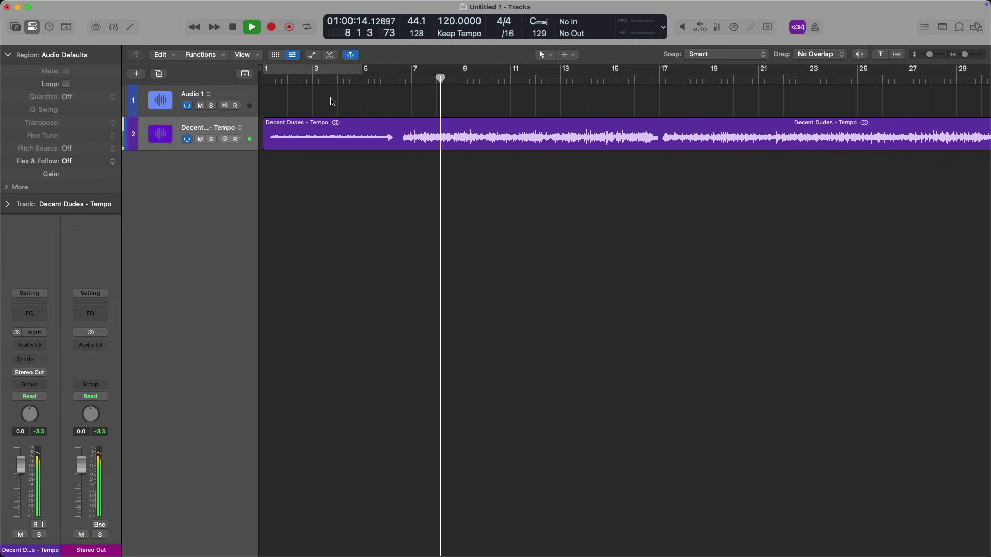
key(space)
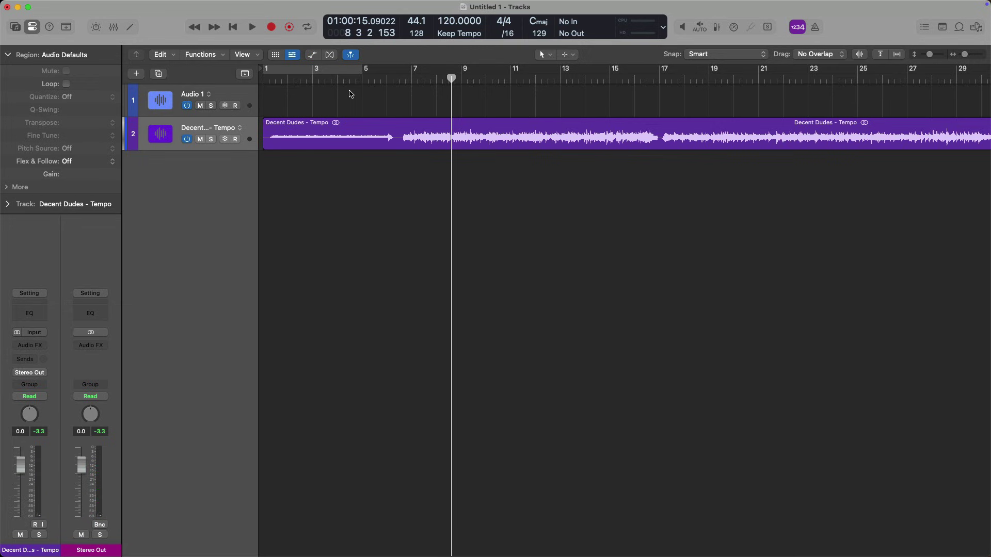
Step: Use Stem Splitter with Vocals, Bass and Other unchecked to split out only the Drums stem
right_click(357, 126)
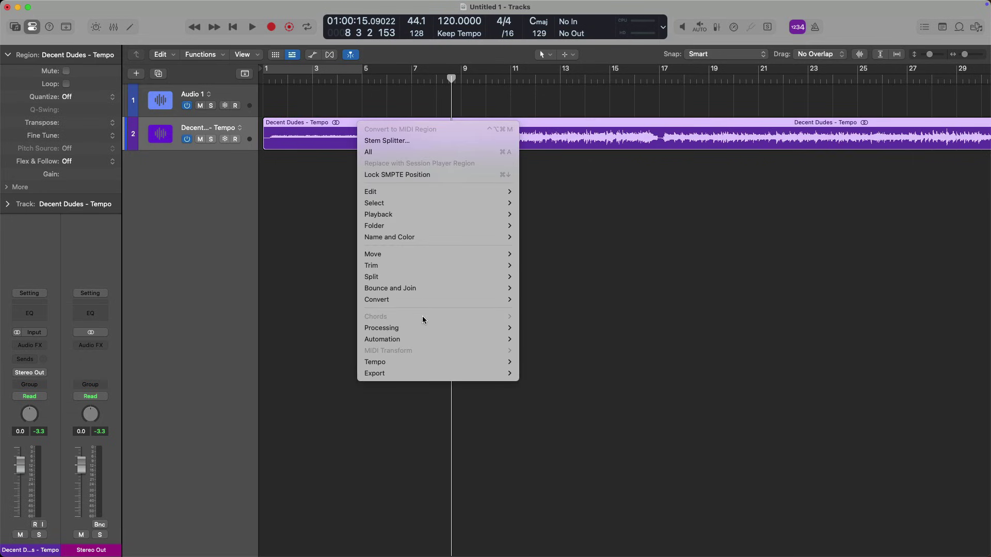
mouse_move(427, 329)
click(532, 329)
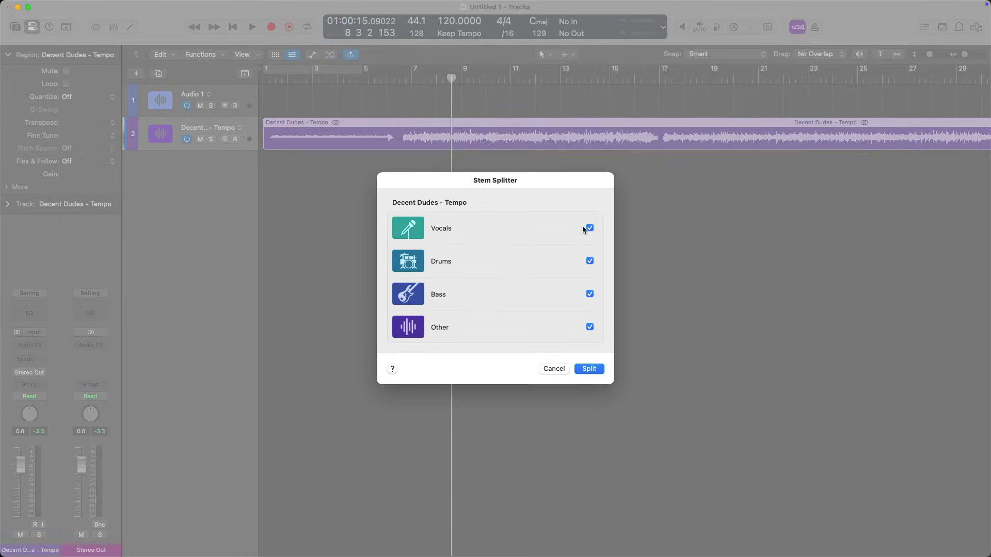
click(589, 228)
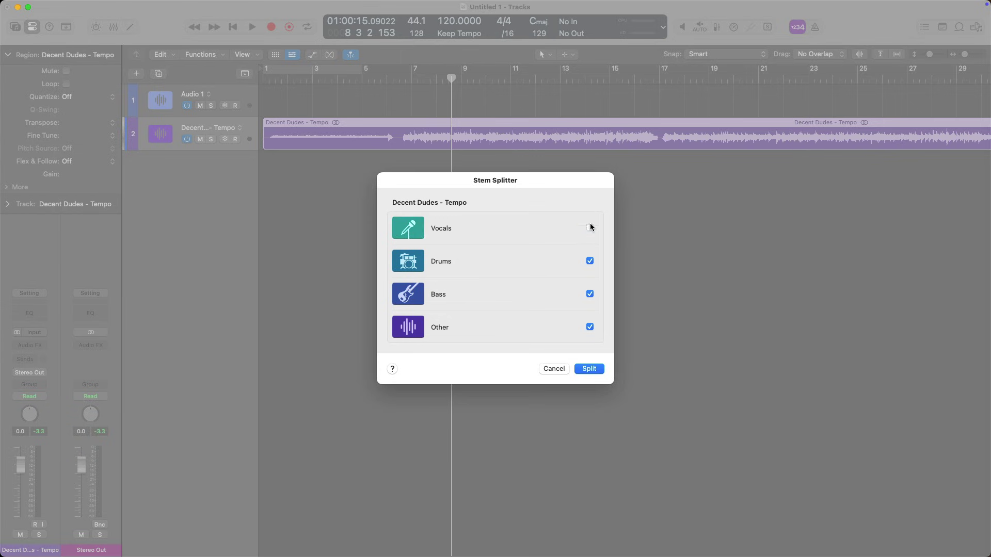
click(589, 294)
click(589, 327)
click(590, 369)
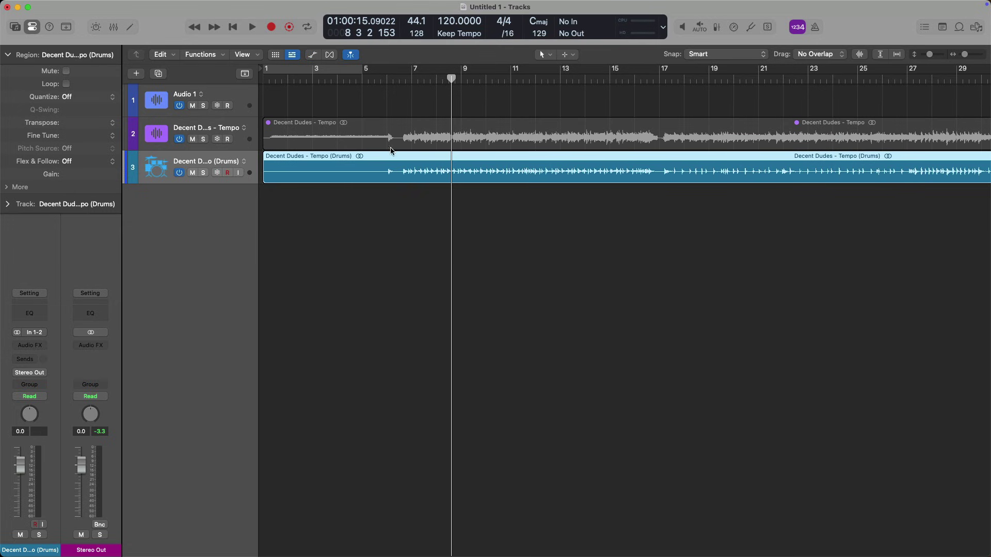
Step: Zoom into bars 6–9 and play the original and drums tracks from bar 6 to compare
drag(385, 130, 470, 207)
click(416, 78)
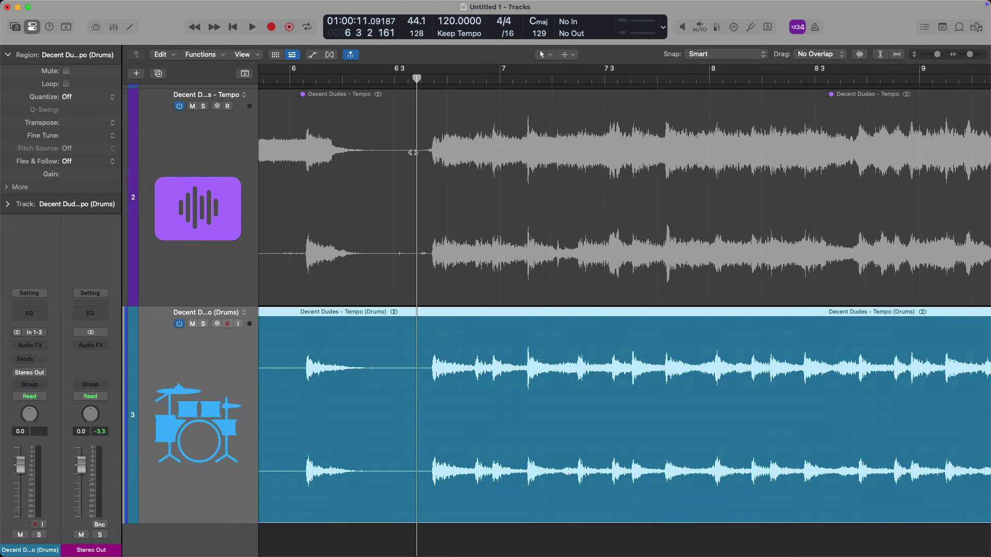
key(space)
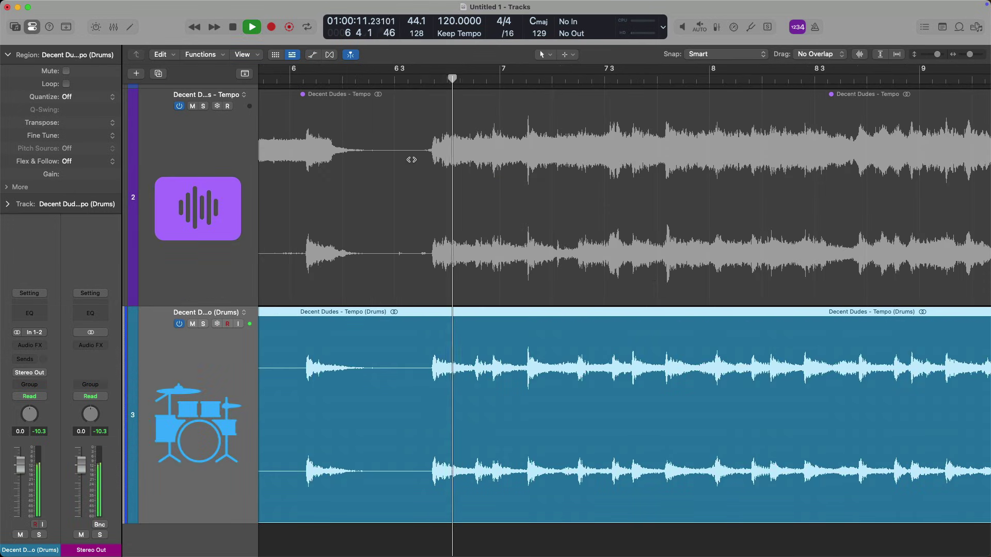
ctrl+alt+click(449, 201)
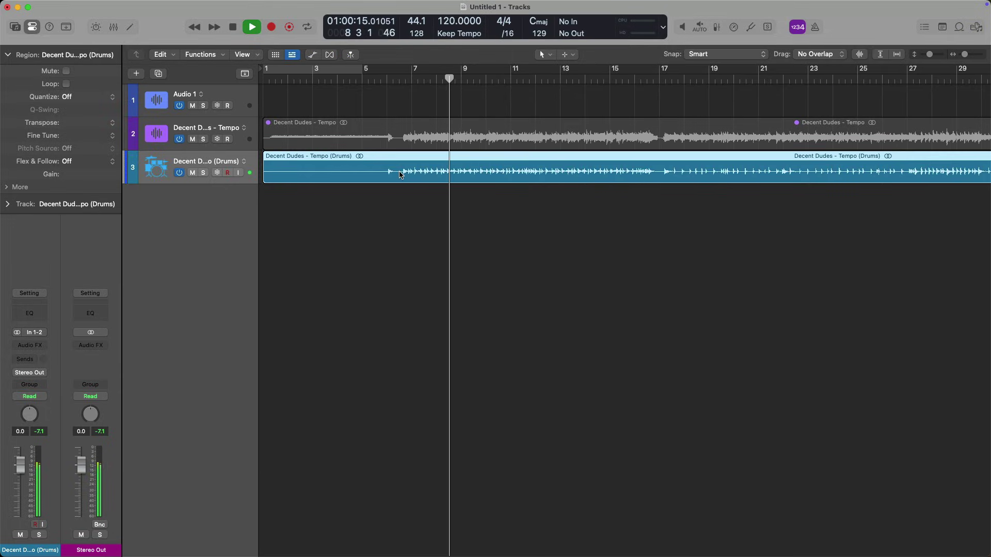
key(space)
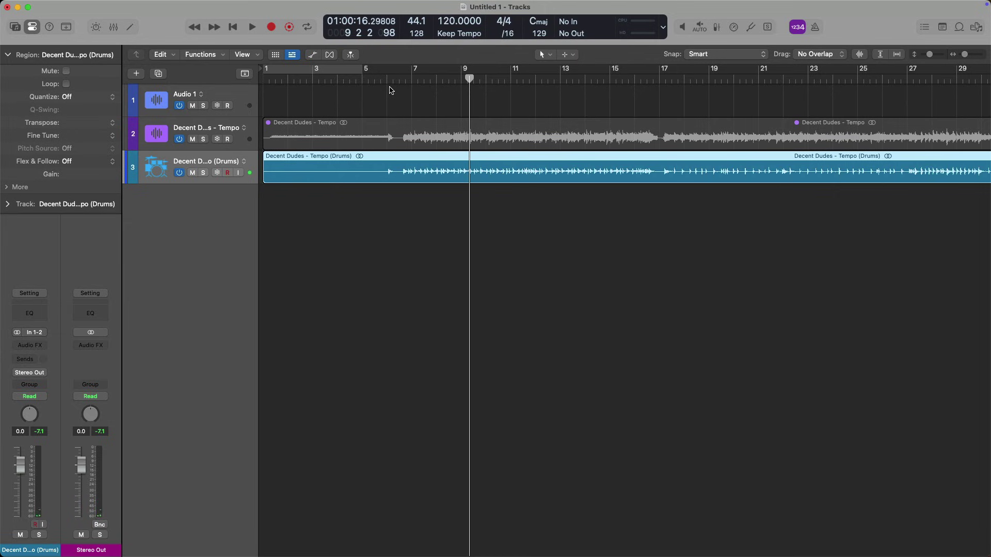
Step: Show the global tracks with the 120 BPM tempo line and turn on the metronome click
key(g)
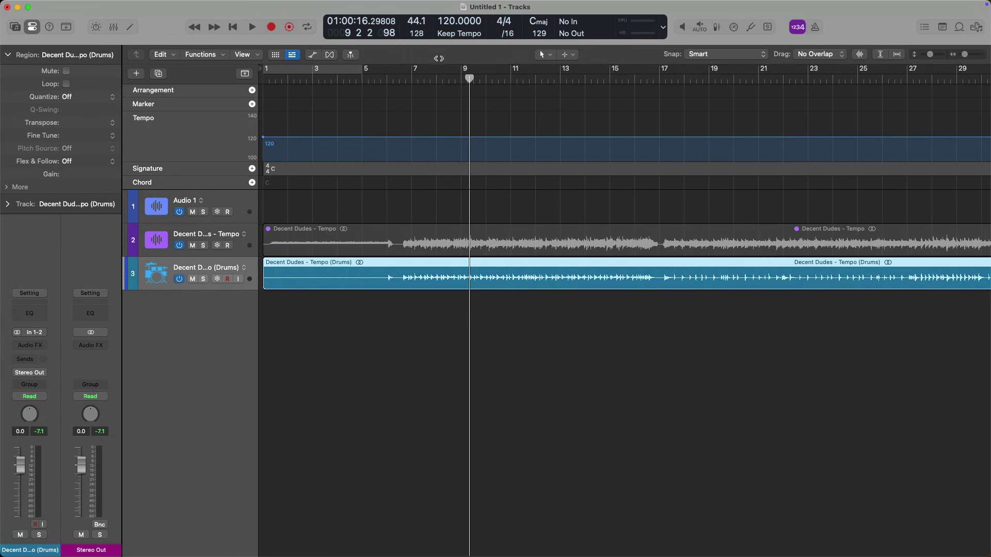
drag(411, 82, 399, 80)
key(k)
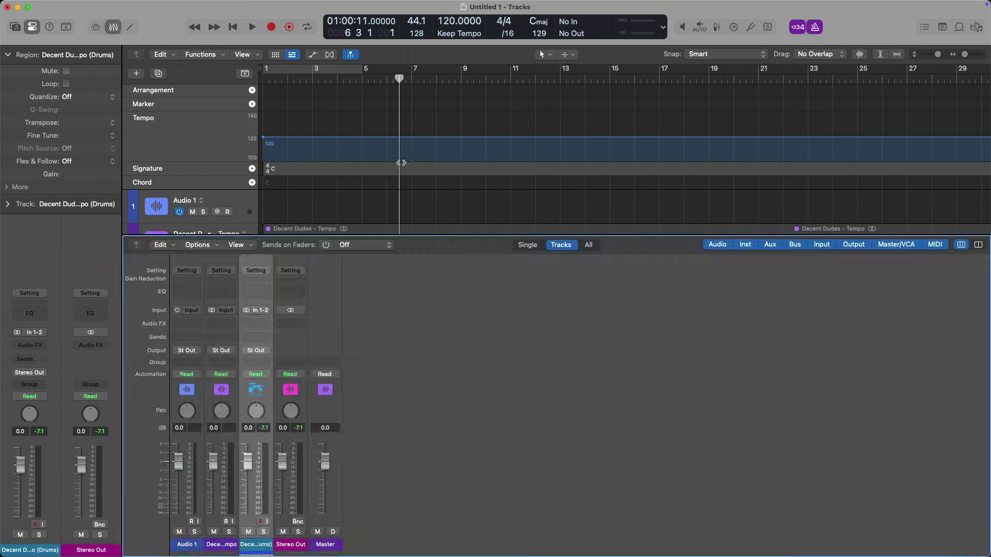
Step: View all channel strips in the Mixer, then play a few bars with the click and zoom out
key(x)
click(588, 245)
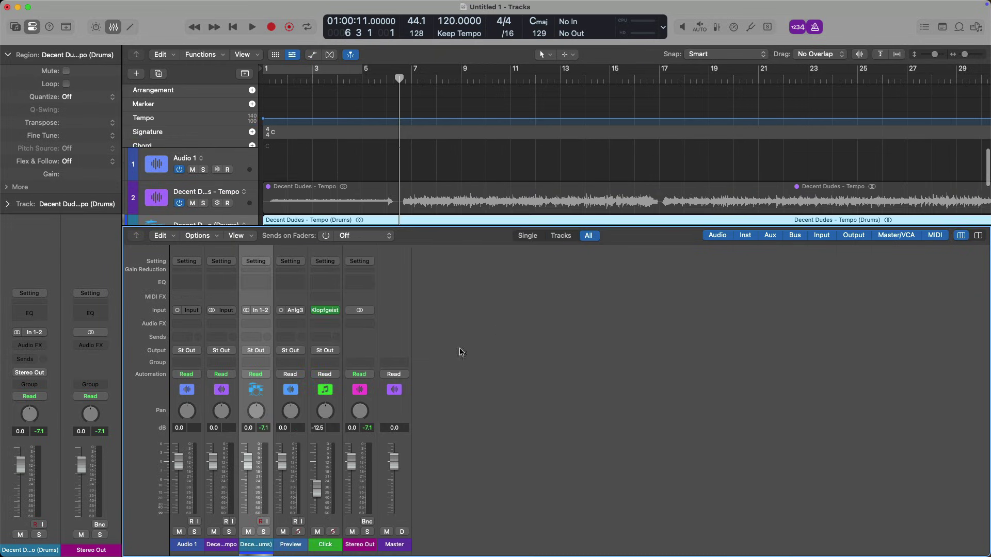
key(x)
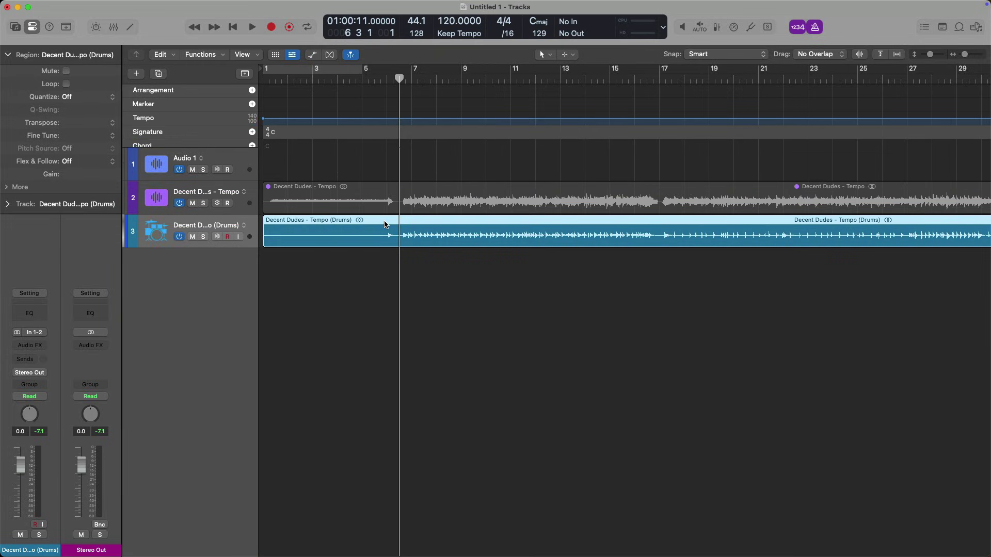
key(space)
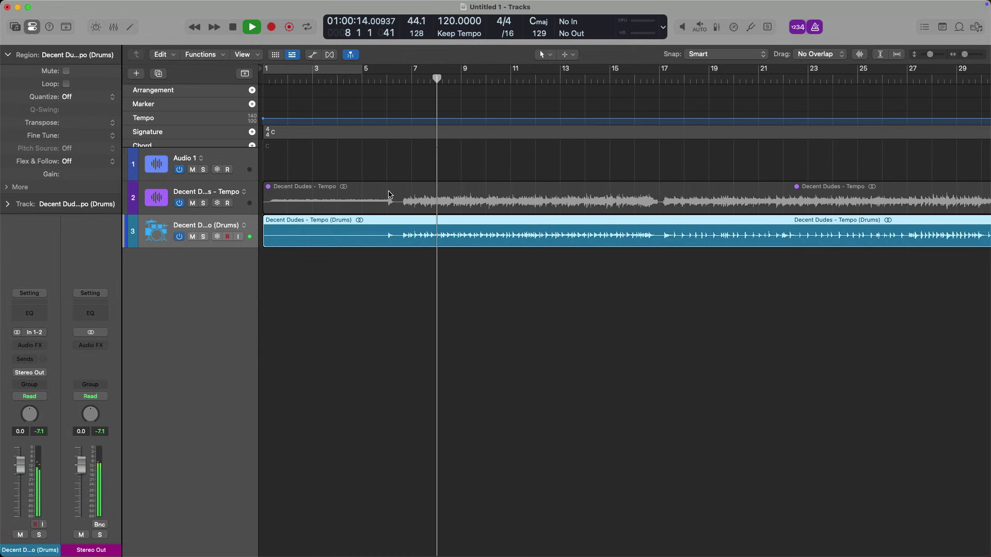
key(space)
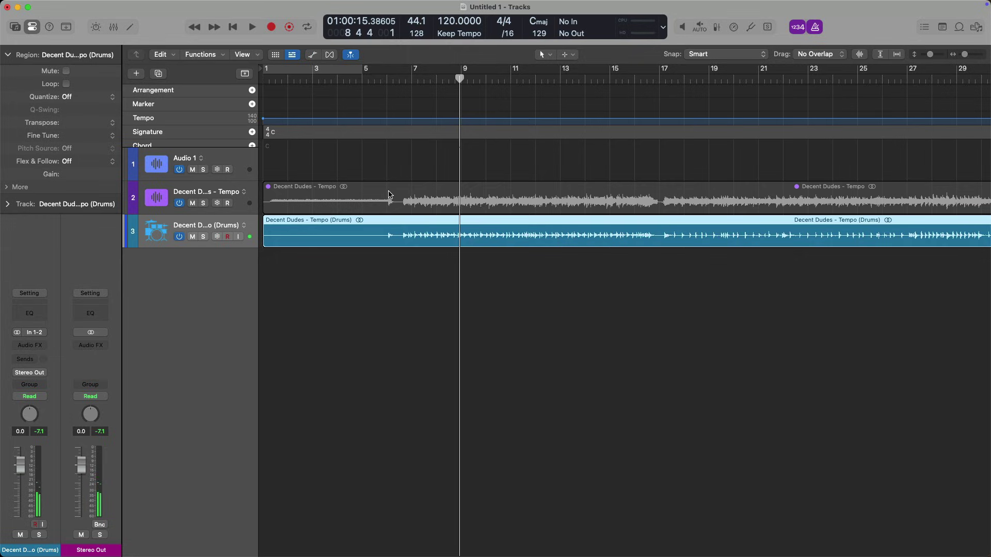
key(super+Left)
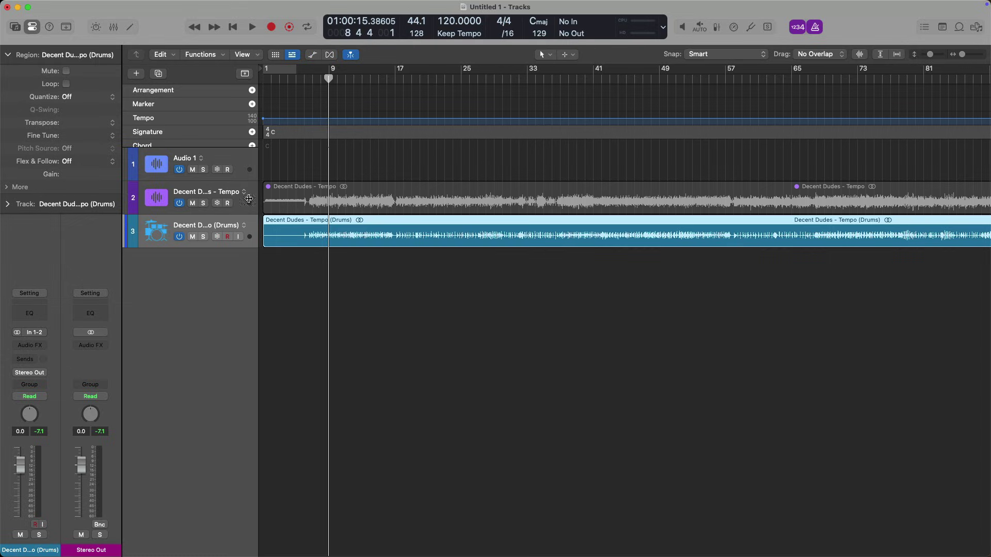
Step: Delete the imported and drums tracks and switch the project tempo mode to Adapt
click(148, 199)
key(Delete)
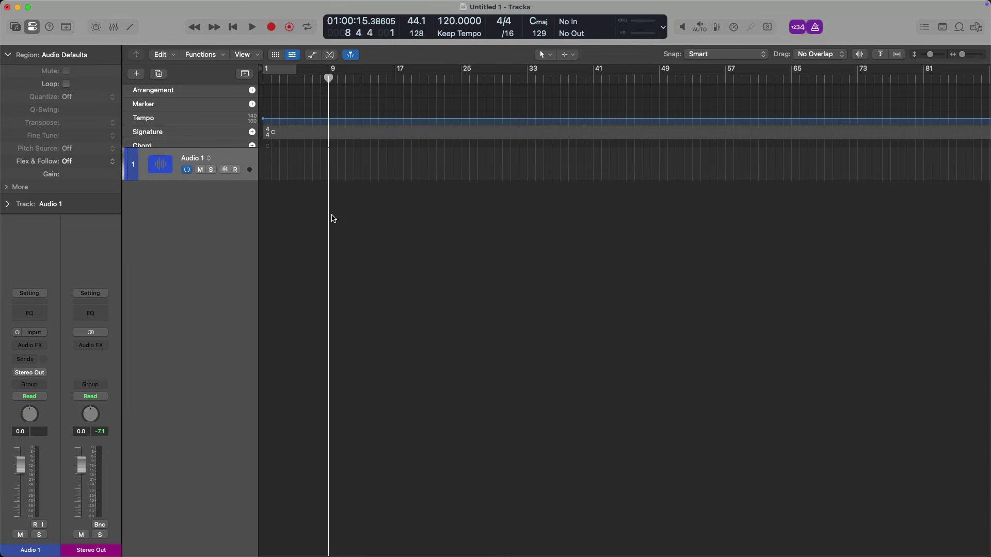
click(457, 34)
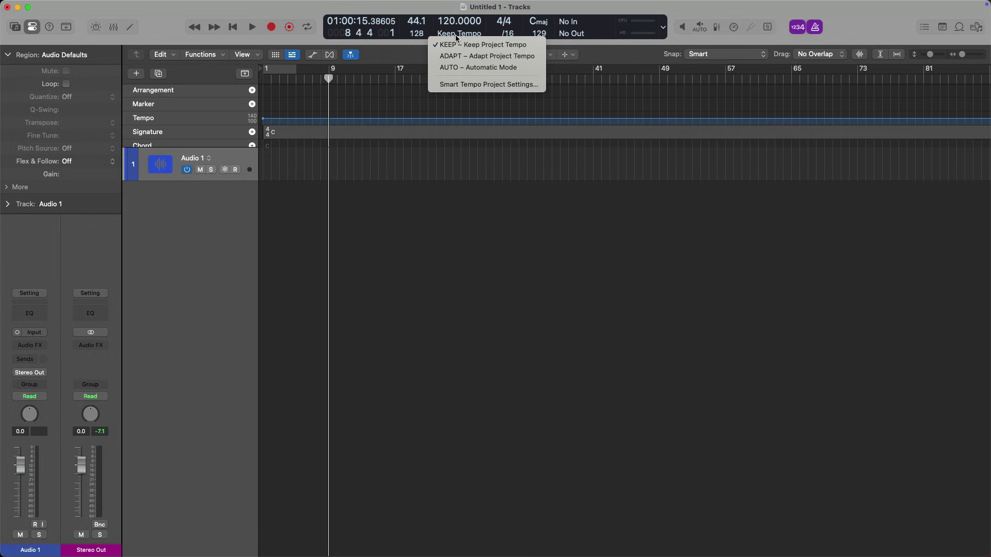
click(456, 55)
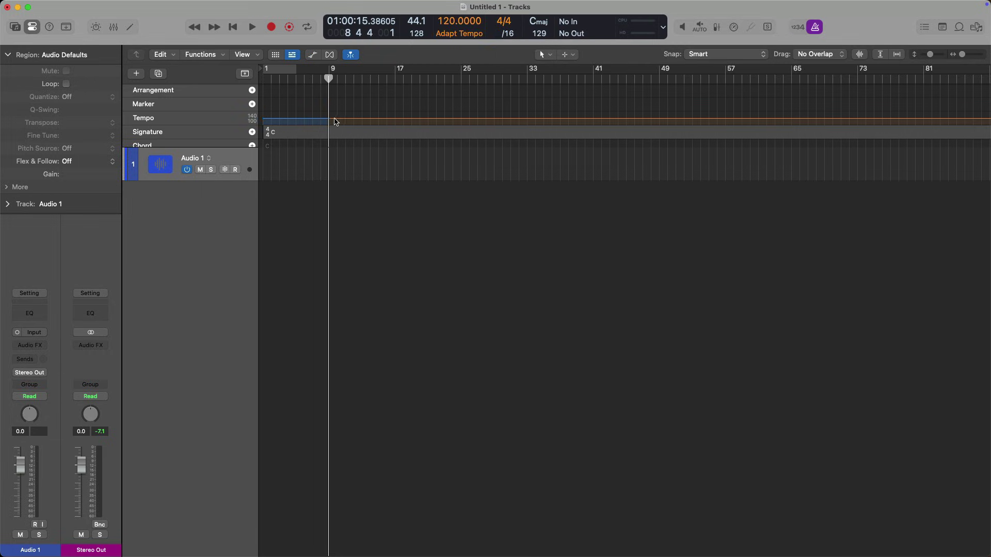
Step: Toggle the global tracks off and back on, and return the playhead to bar 1
click(244, 74)
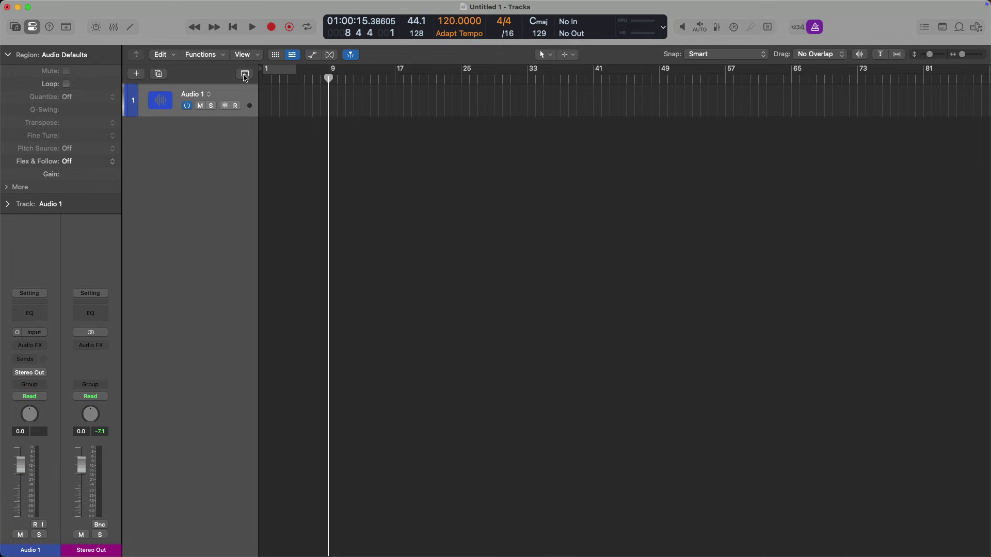
click(245, 74)
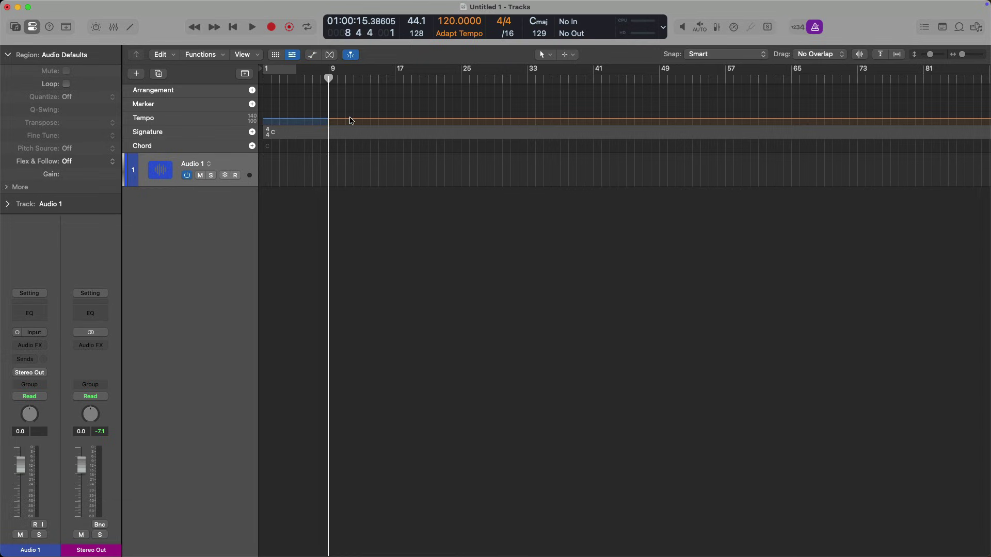
drag(329, 78, 263, 78)
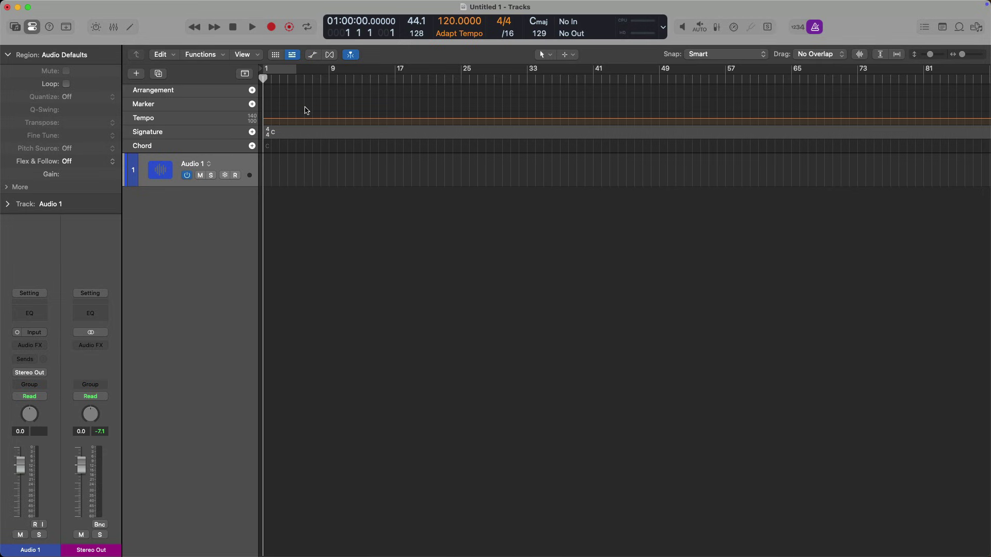
Step: Re-import Decent Dudes - Tempo.wav from Finder and review its detected 90.55 BPM in the Smart Tempo editor
key(super+Tab)
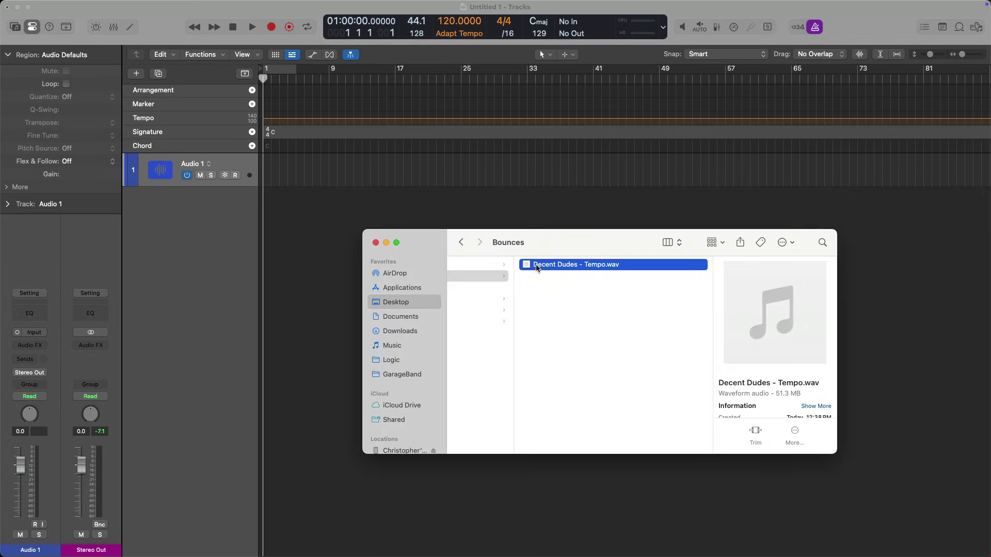
drag(537, 267, 266, 201)
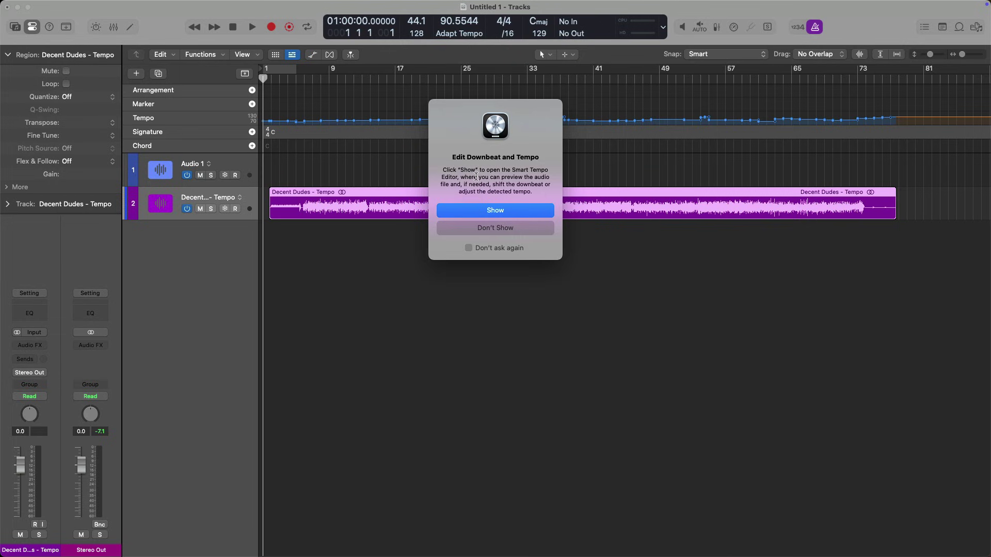
click(475, 206)
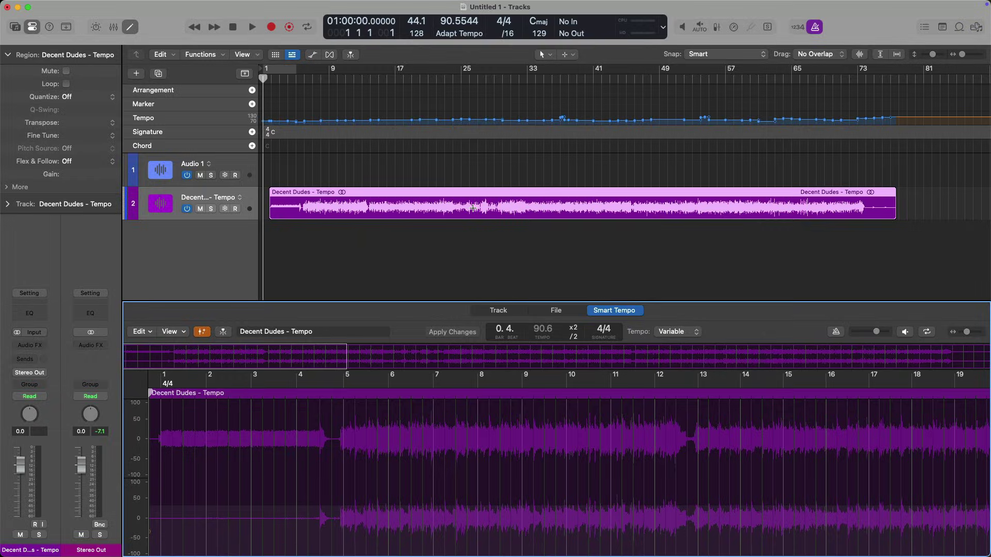
Step: Close the Smart Tempo editor, zoom into the region start, and play from bar 2
key(e)
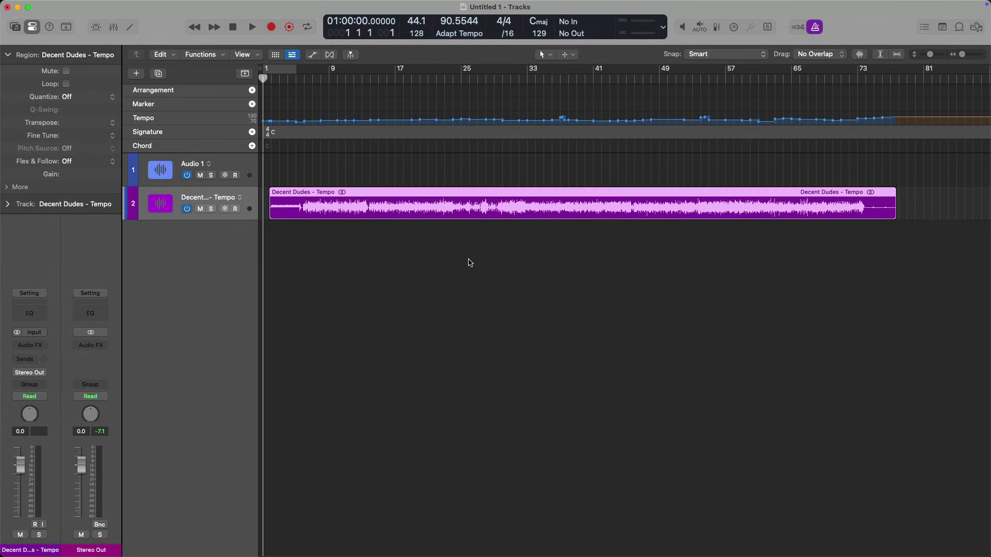
drag(469, 263, 269, 177)
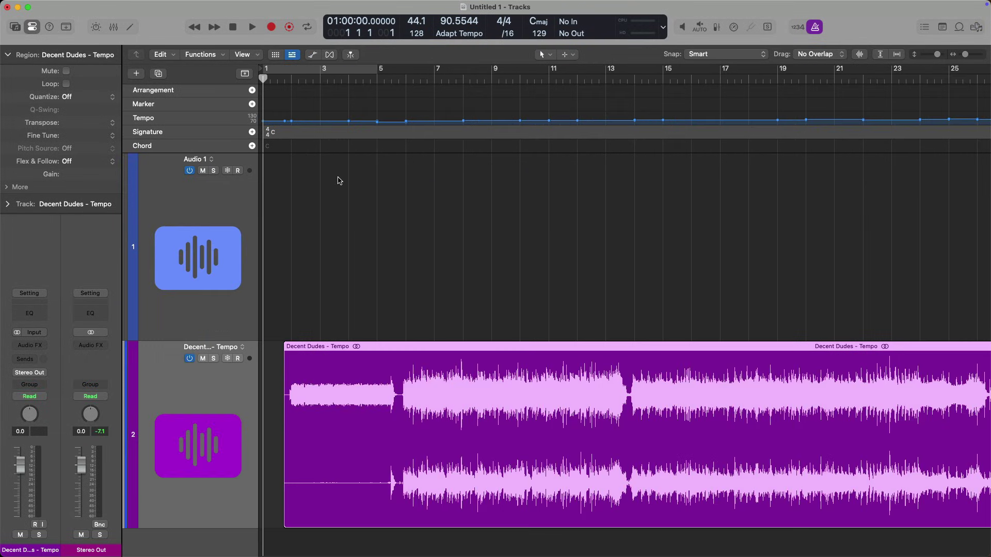
click(292, 78)
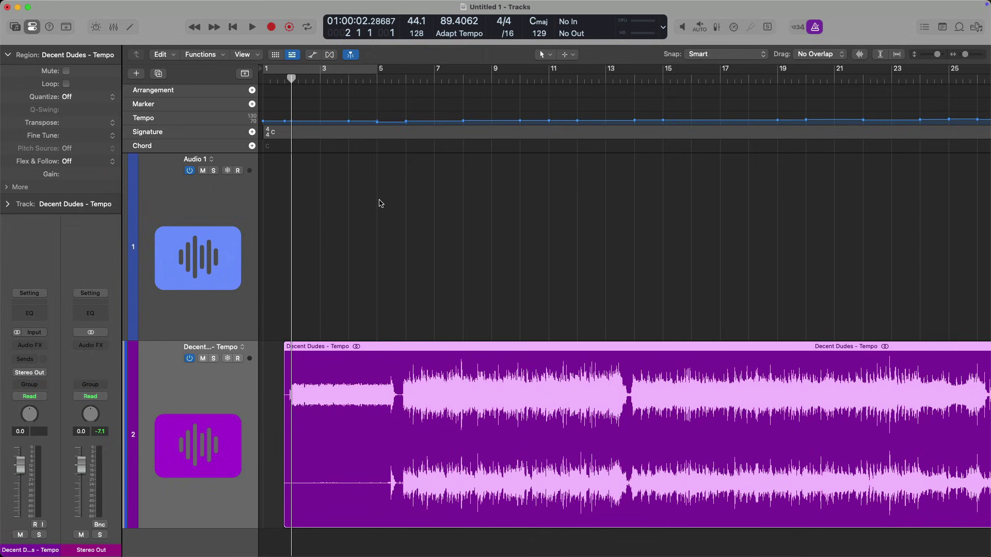
key(space)
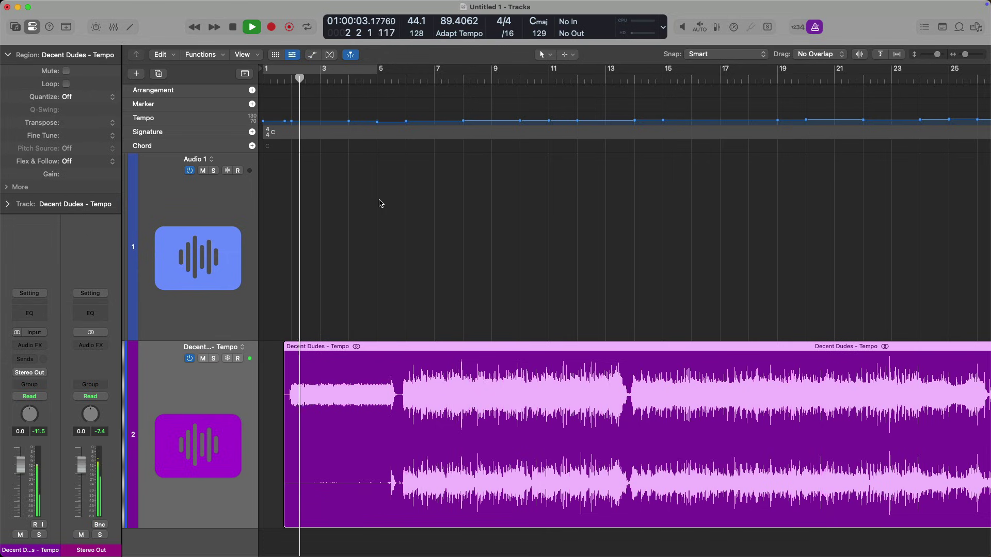
Step: Zoom out to the whole region, then play again from bar 48 and jump ahead to bar 51
key(x)
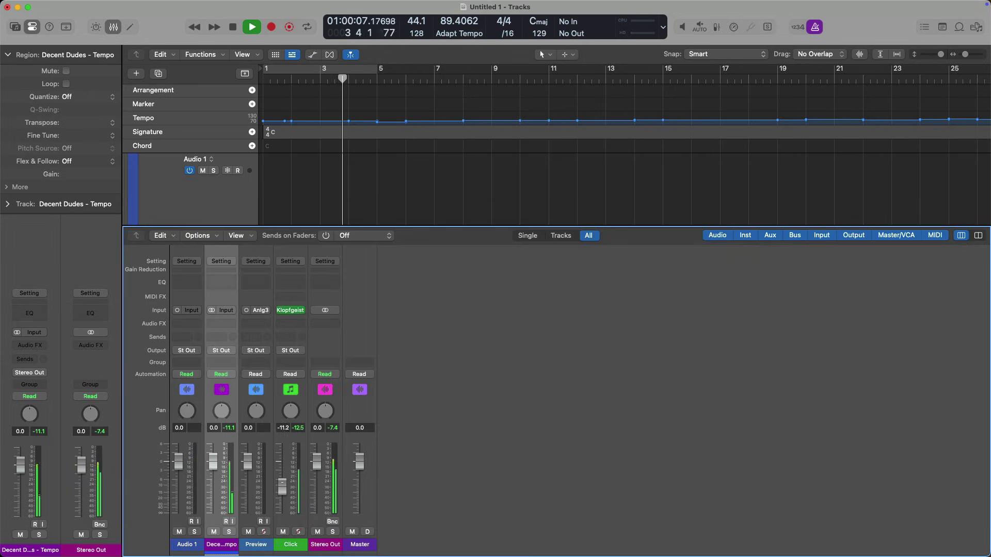
key(x)
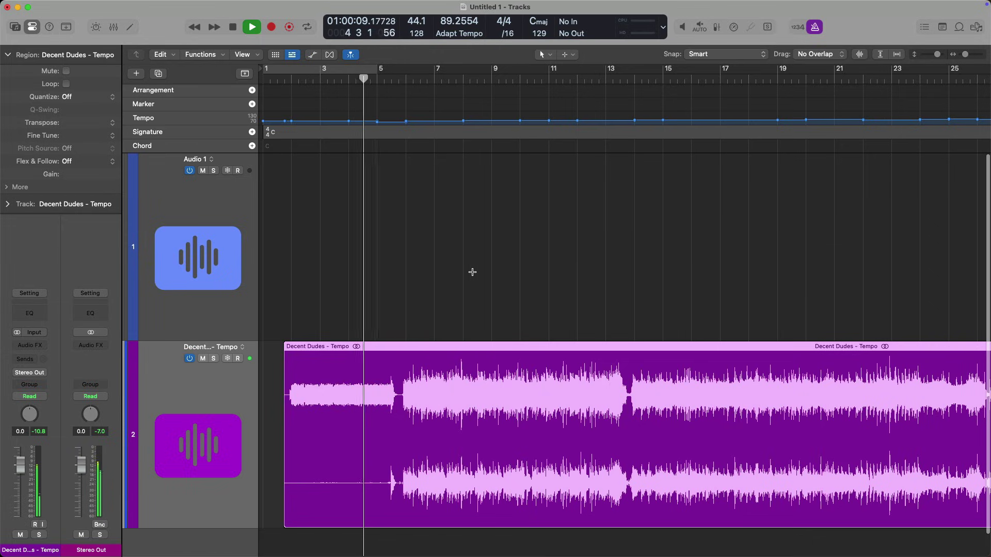
key(super+Left)
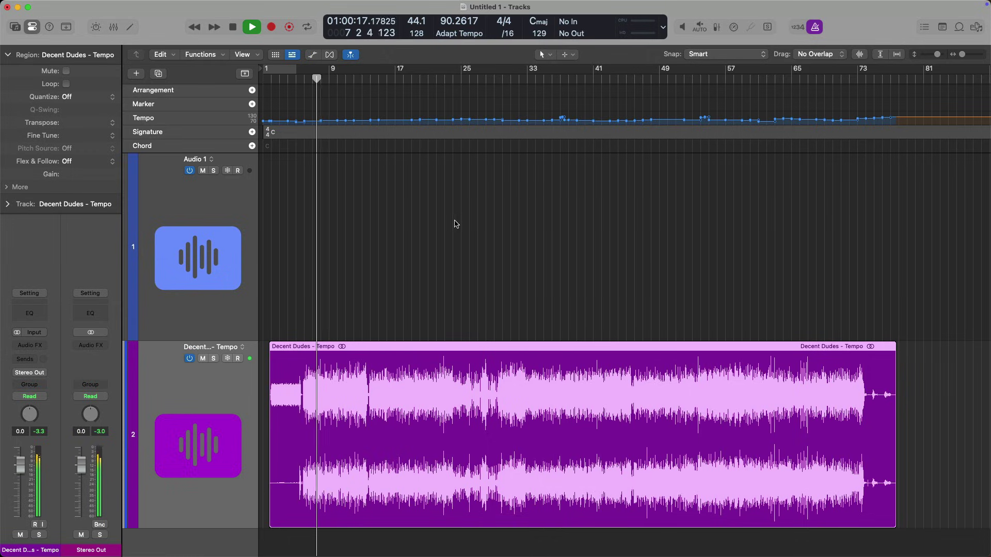
key(space)
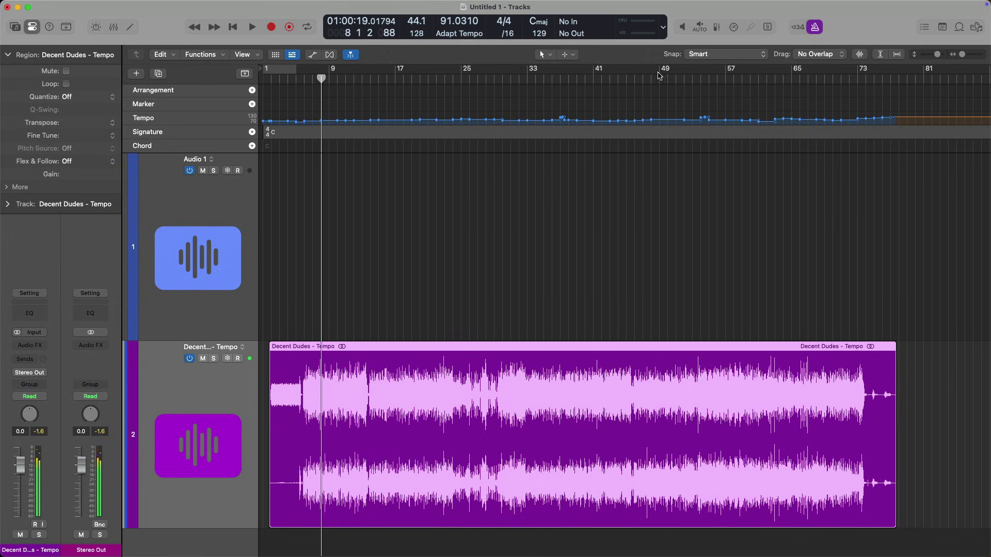
click(651, 79)
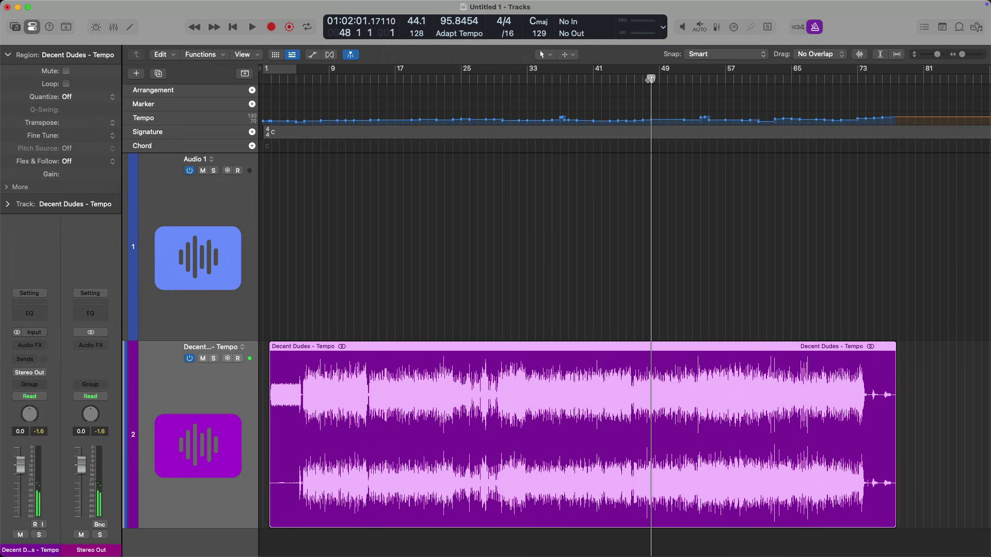
key(space)
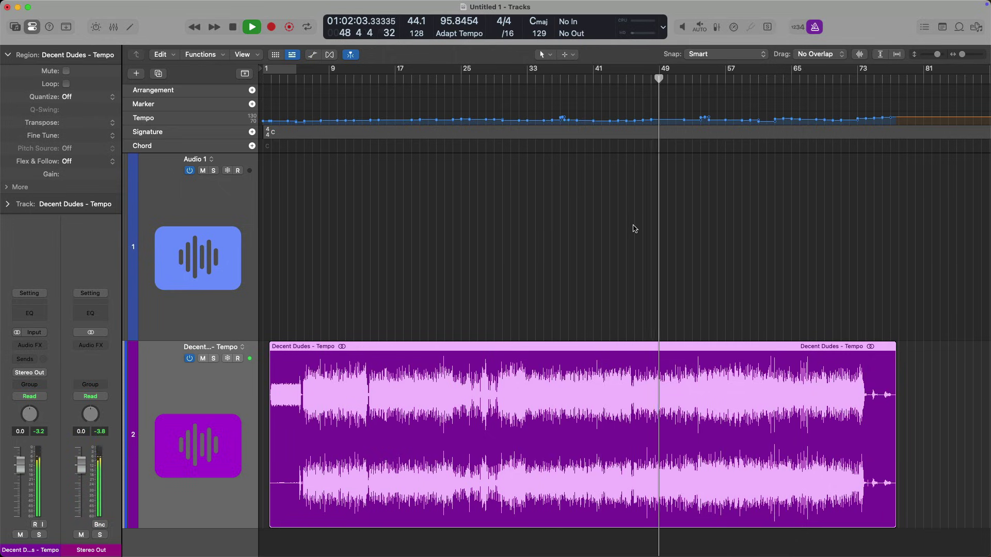
click(688, 75)
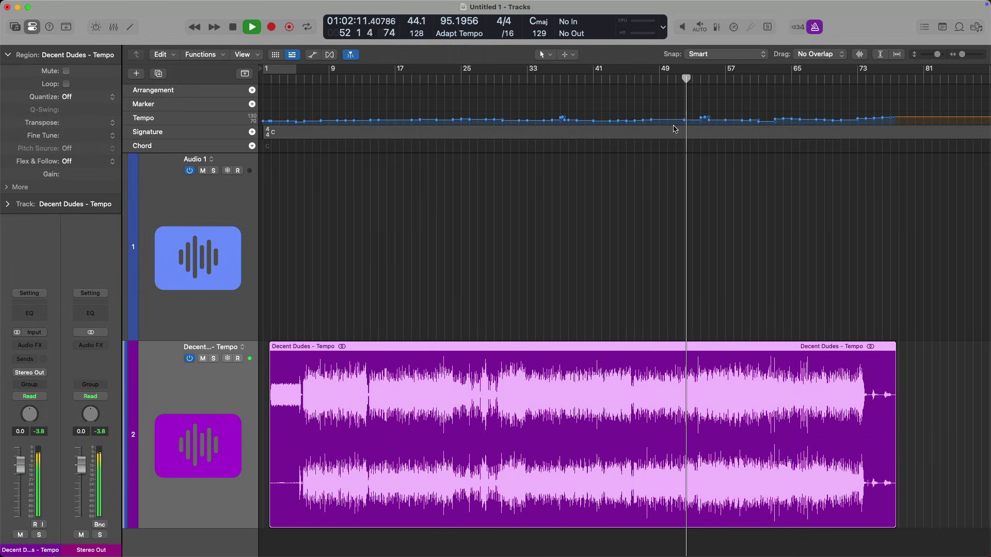
Step: Stop playback near bar 59 and temporarily enlarge the Tempo track to read its 83–108 BPM values
click(741, 79)
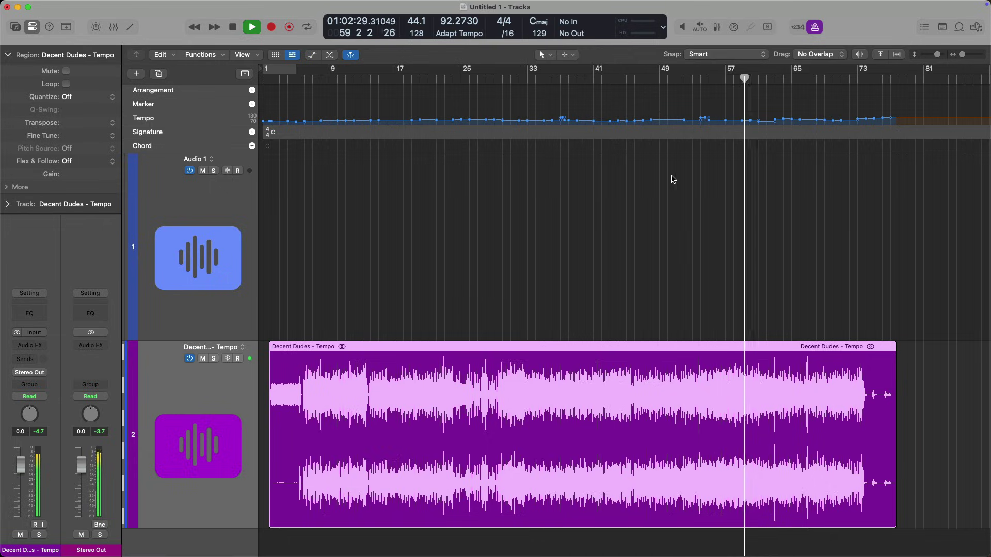
key(space)
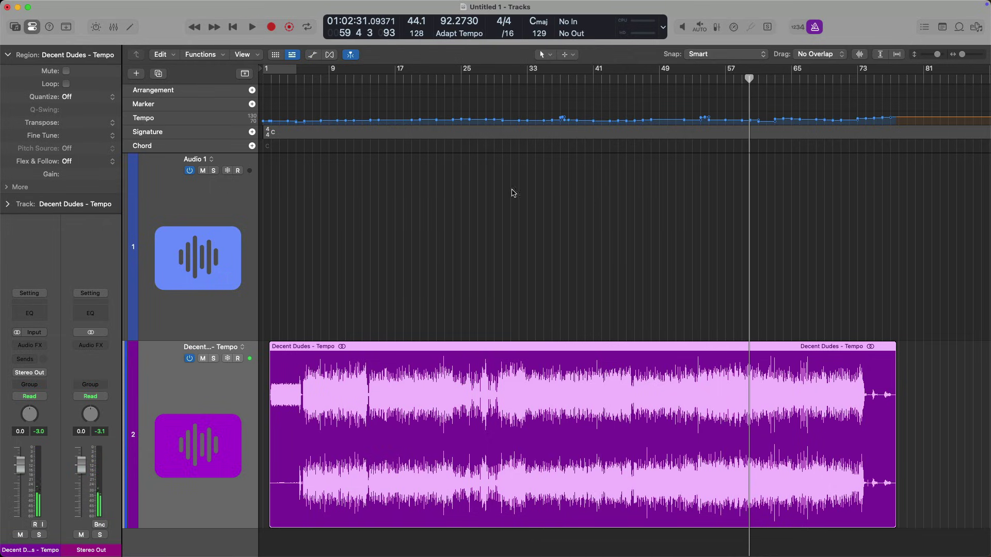
drag(242, 154, 241, 351)
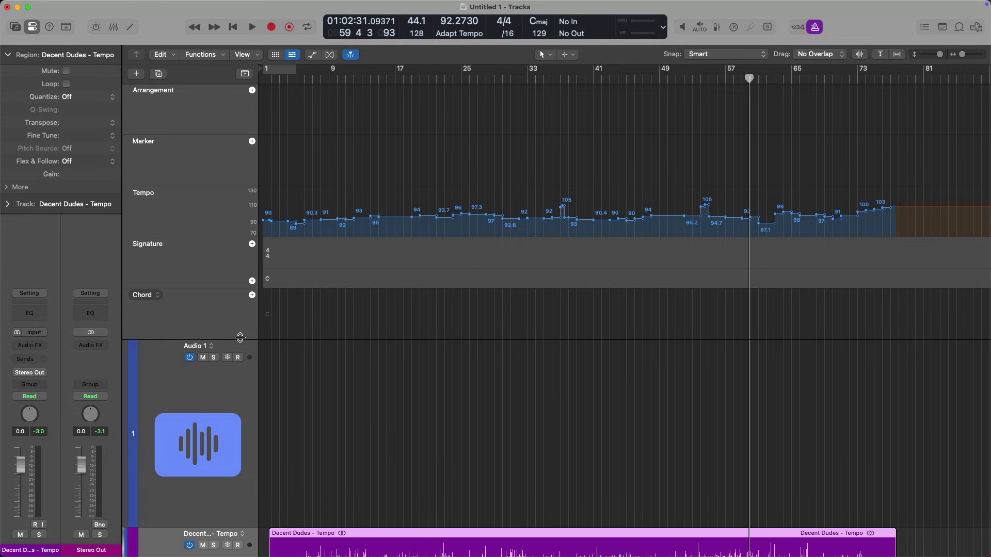
drag(239, 338, 240, 154)
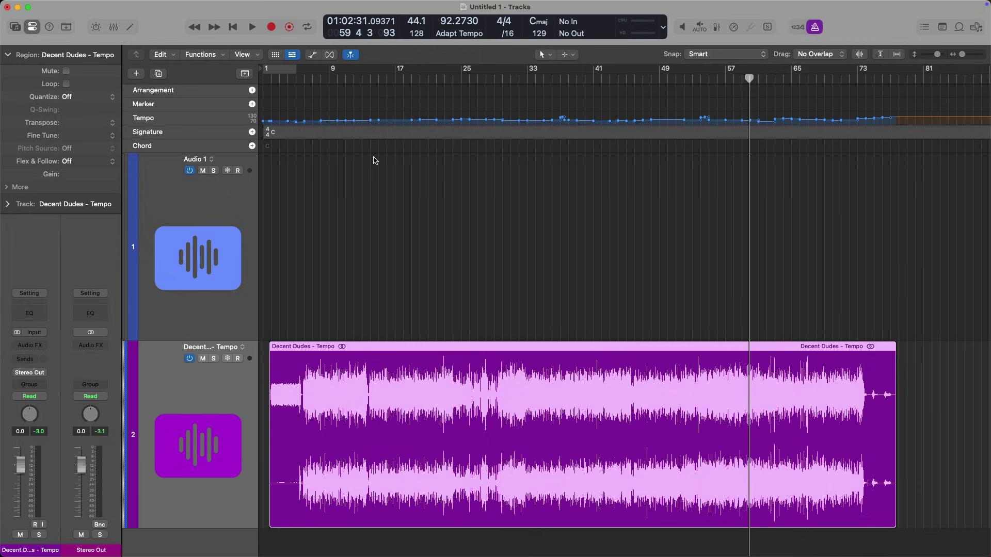
Step: Insert a Metering > BPM Counter plug-in on the Decent Dudes - Tempo track
click(31, 345)
mouse_move(41, 450)
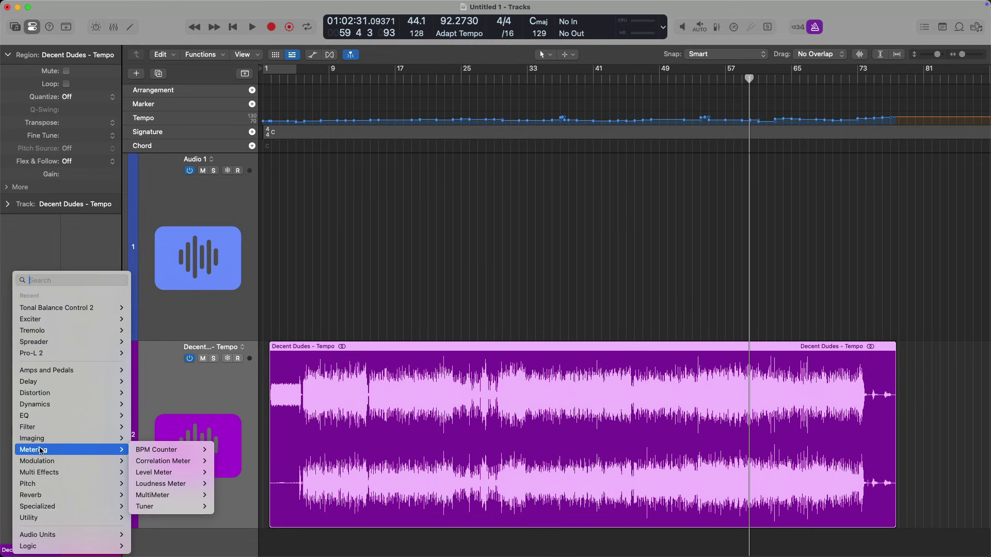
mouse_move(136, 449)
click(228, 449)
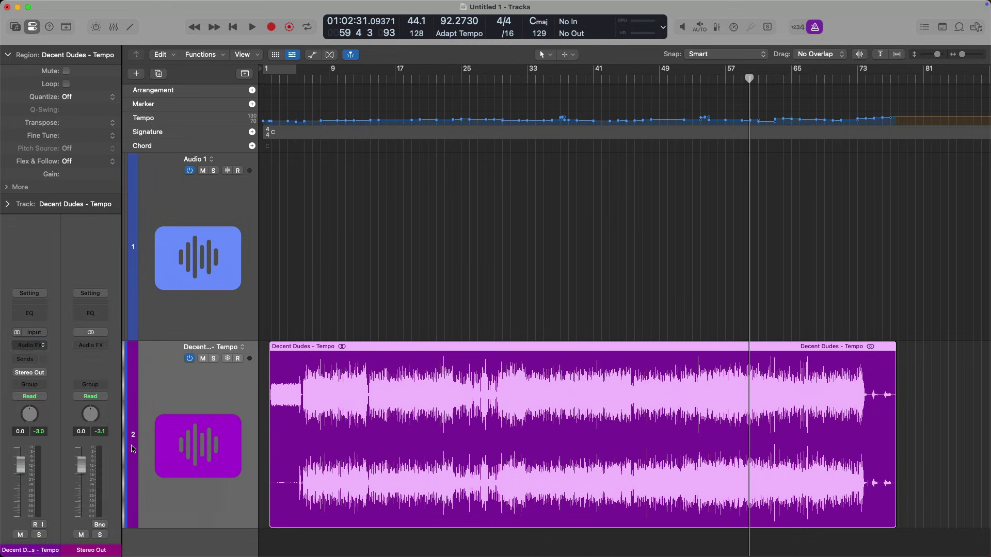
Step: Move the BPM Counter window aside, play from bar 5 to measure the tempo, then zoom out
drag(363, 144, 429, 150)
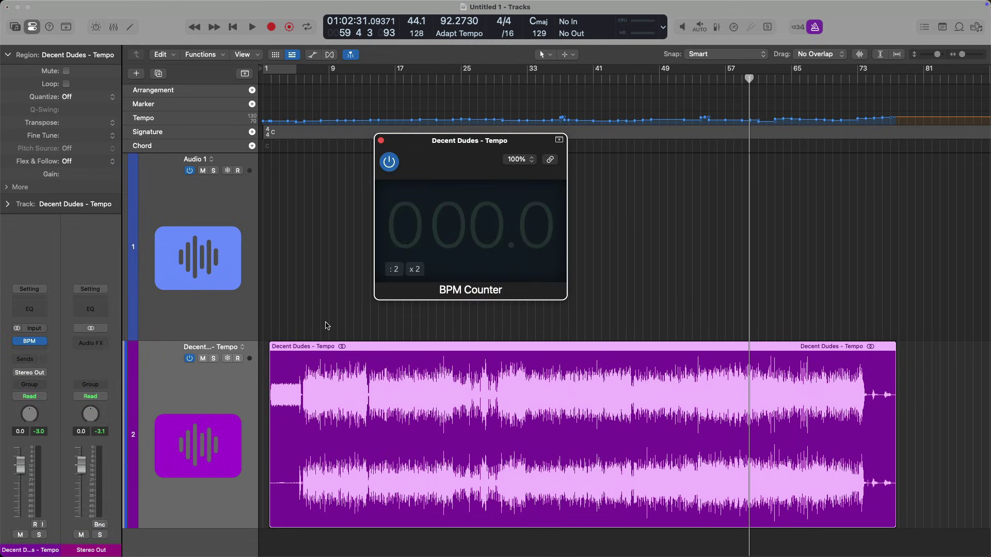
drag(289, 344, 359, 494)
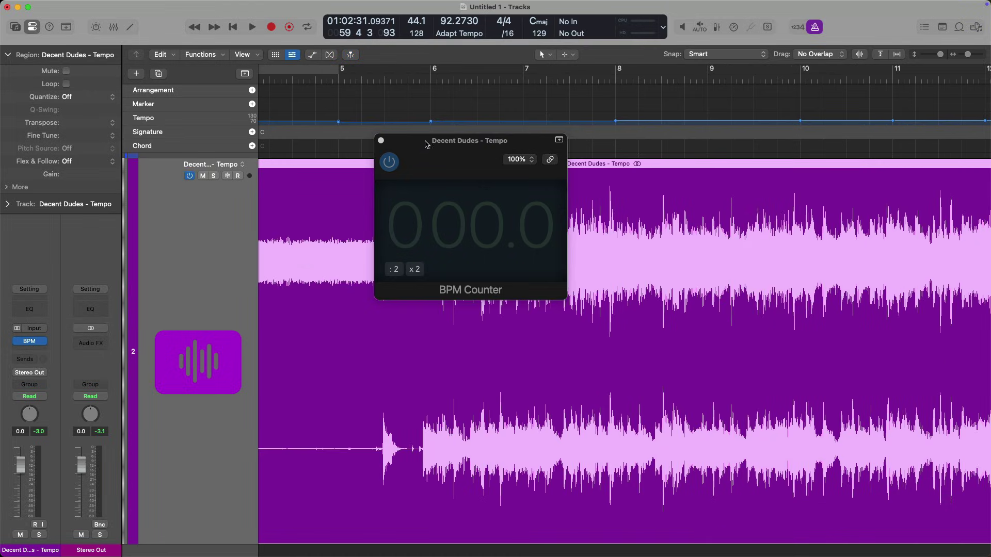
drag(427, 144, 584, 146)
drag(416, 80, 408, 79)
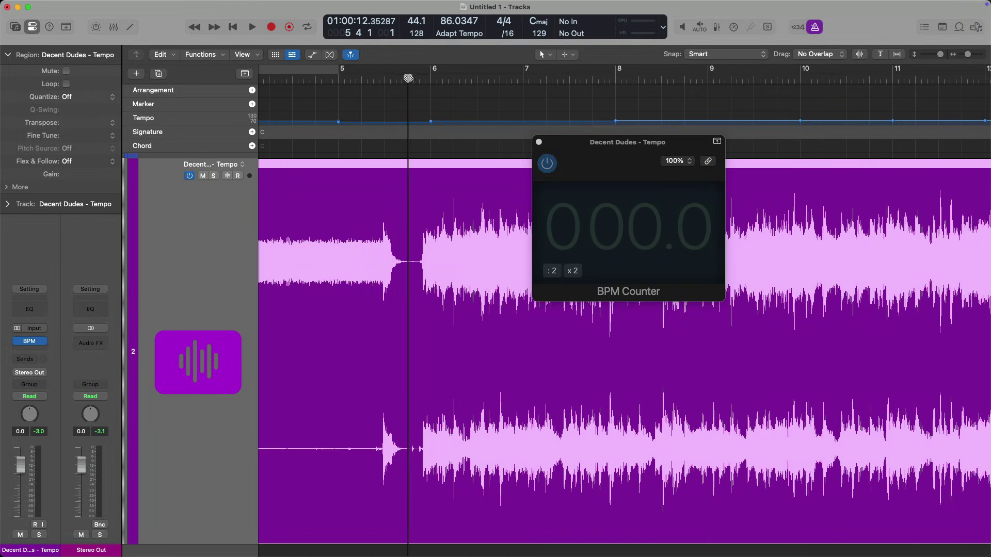
click(641, 148)
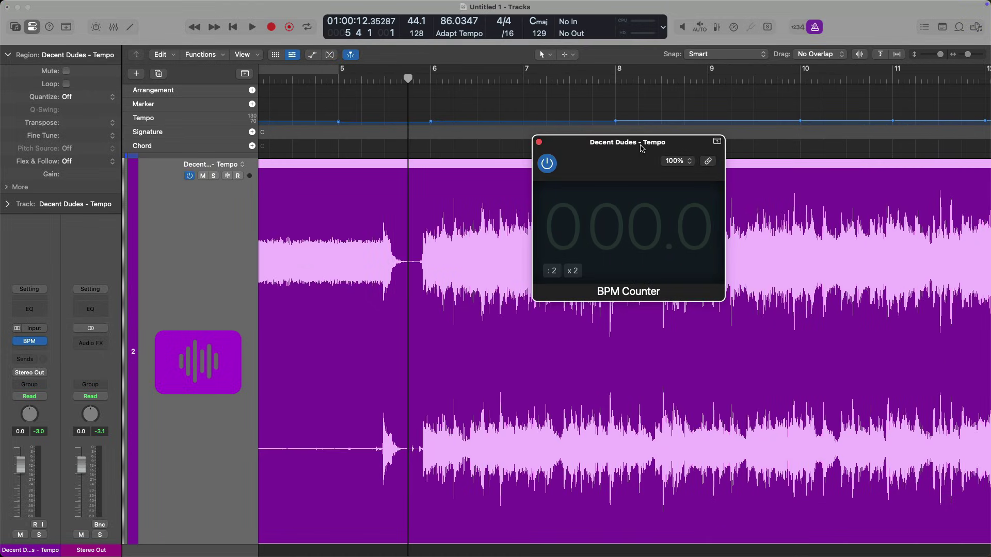
key(space)
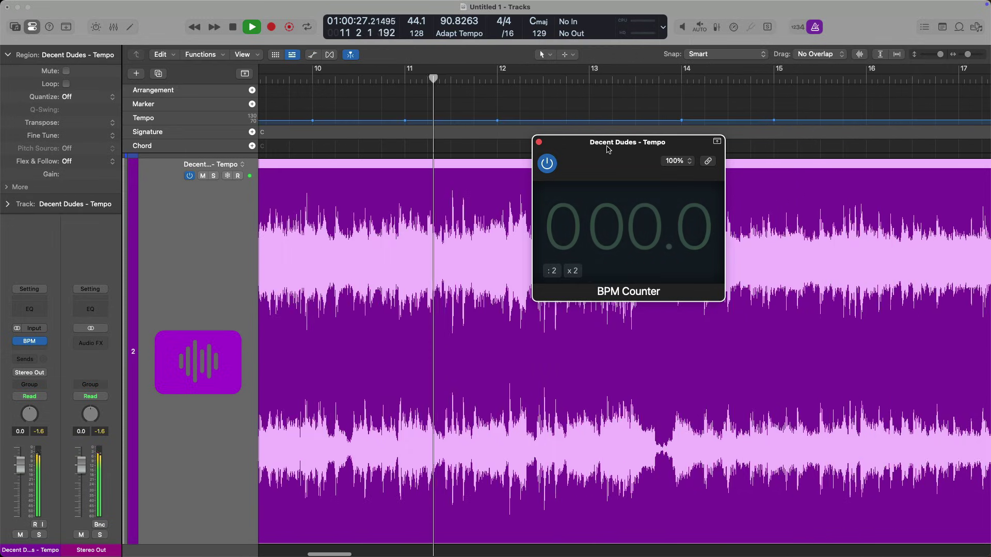
key(space)
key(z)
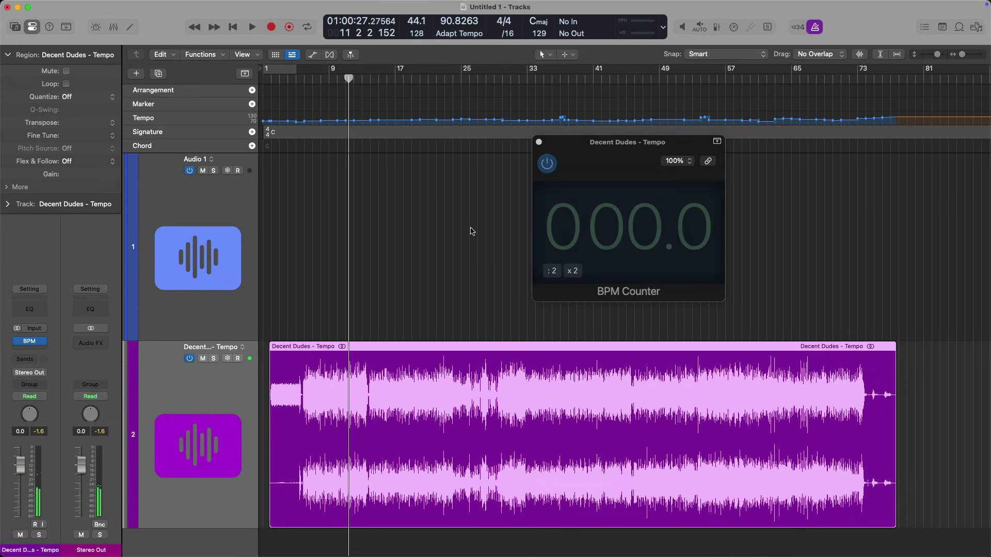
scroll(474, 231, down, 1)
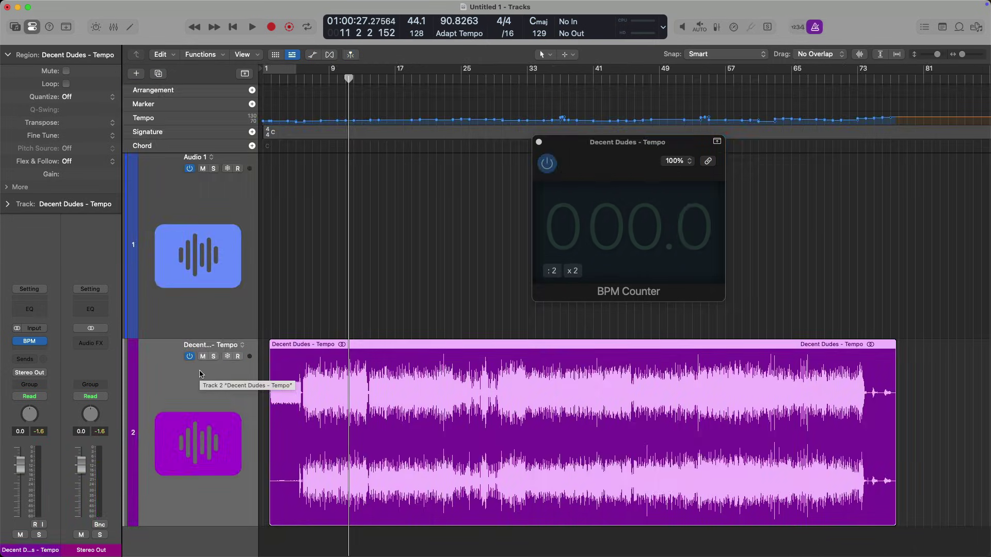
Step: Add a SoCal Pop Rock Session Player drummer track with its region starting at bar 1 and looped
key(alt+super+n)
key(Left)
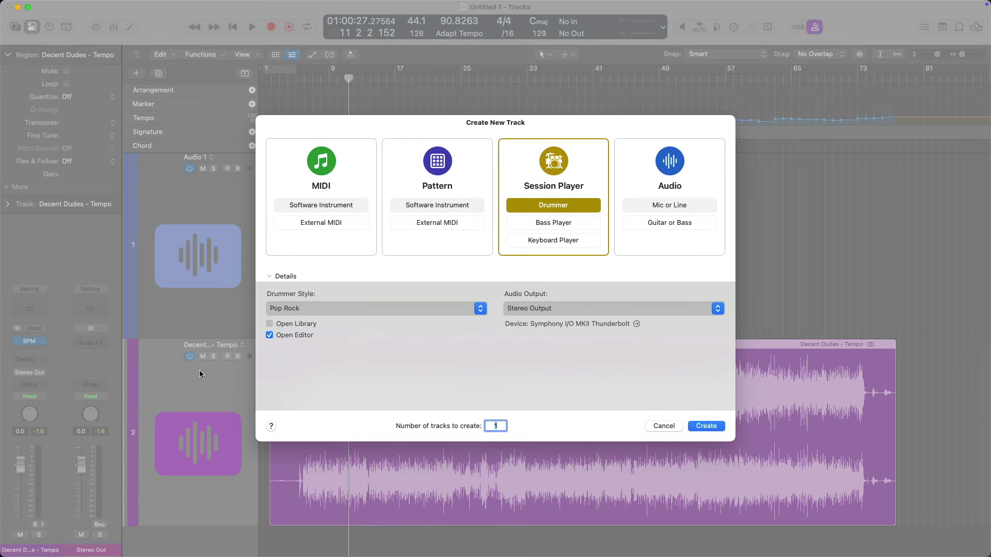
key(Return)
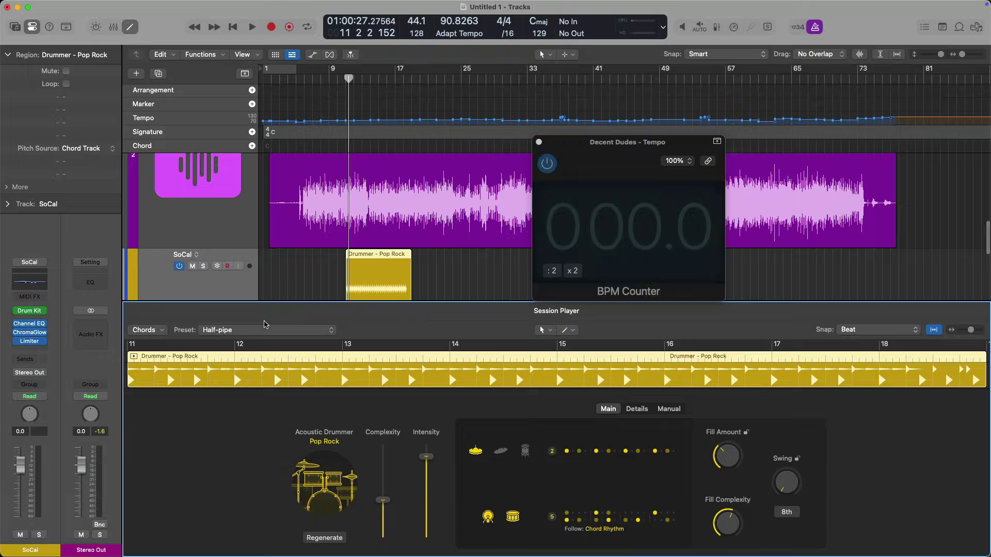
key(e)
drag(363, 372, 287, 348)
key(l)
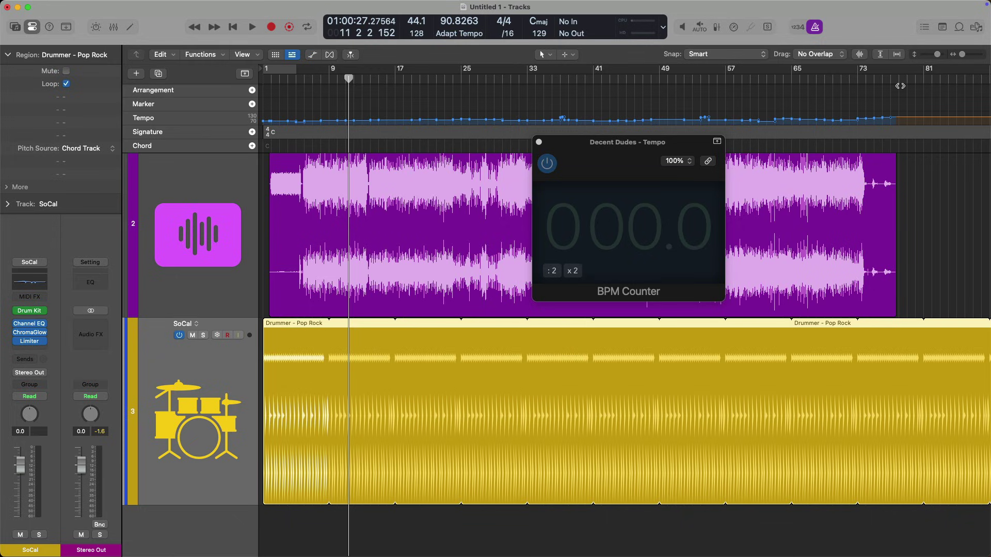
Step: Set the tempo mode to Keep Tempo and delete all tempo changes to flatten the tempo
click(476, 37)
click(477, 30)
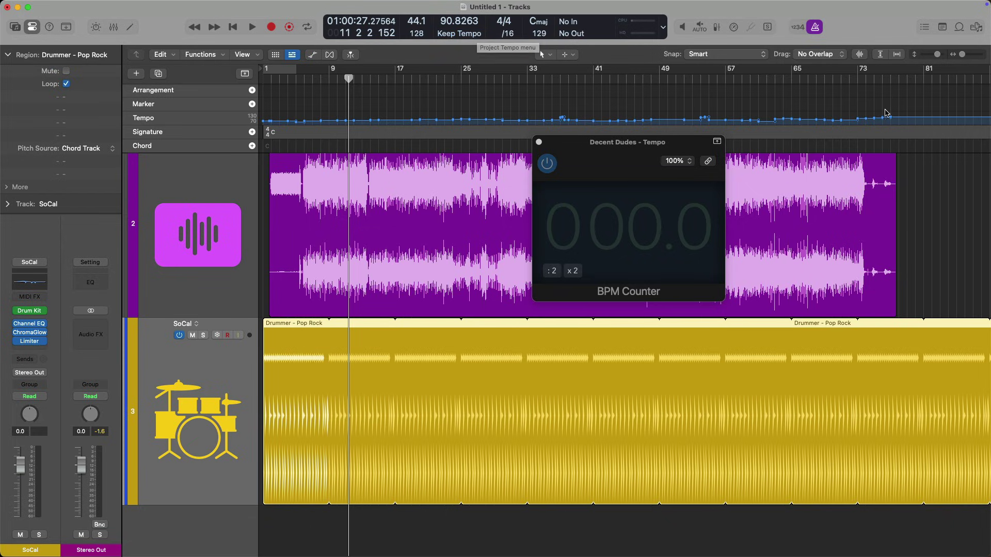
drag(898, 122, 260, 124)
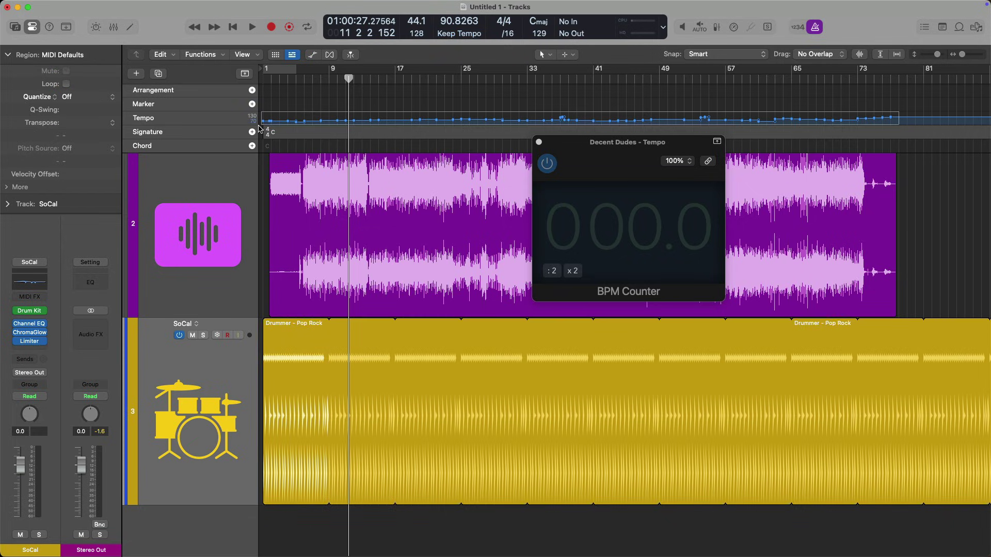
key(Delete)
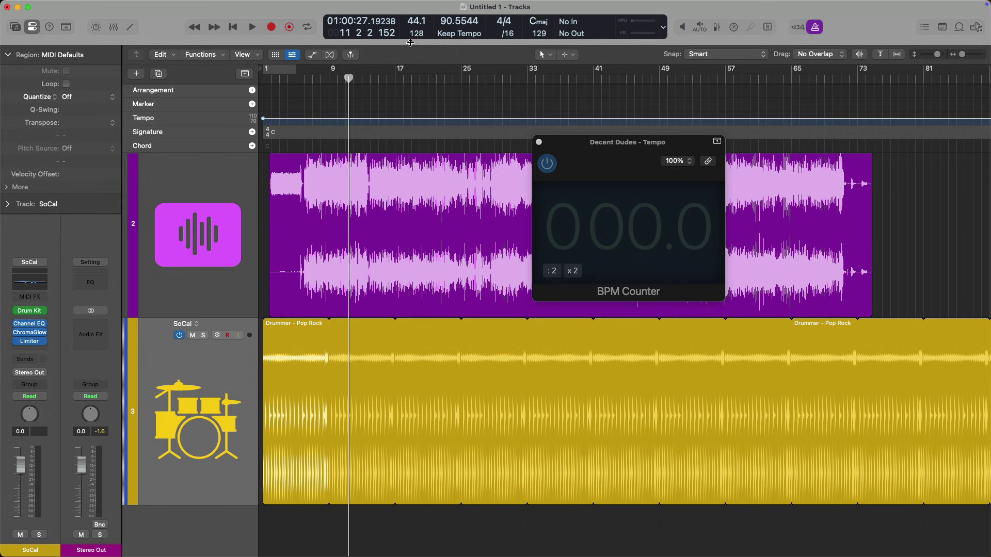
Step: Enter 120 as the project tempo, retype it to end at 158 BPM, and select the band track
double_click(446, 20)
text(120)
key(Return)
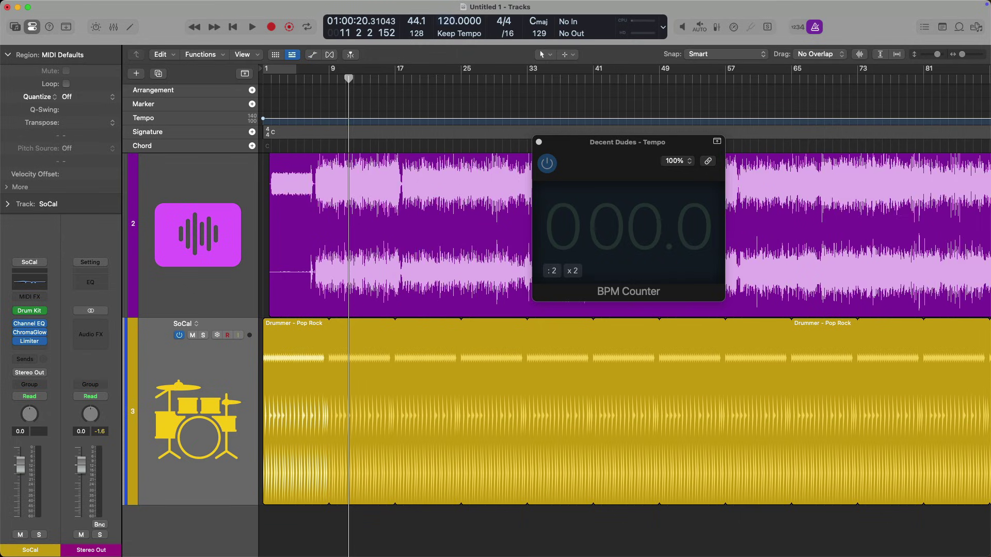
double_click(447, 21)
text(158)
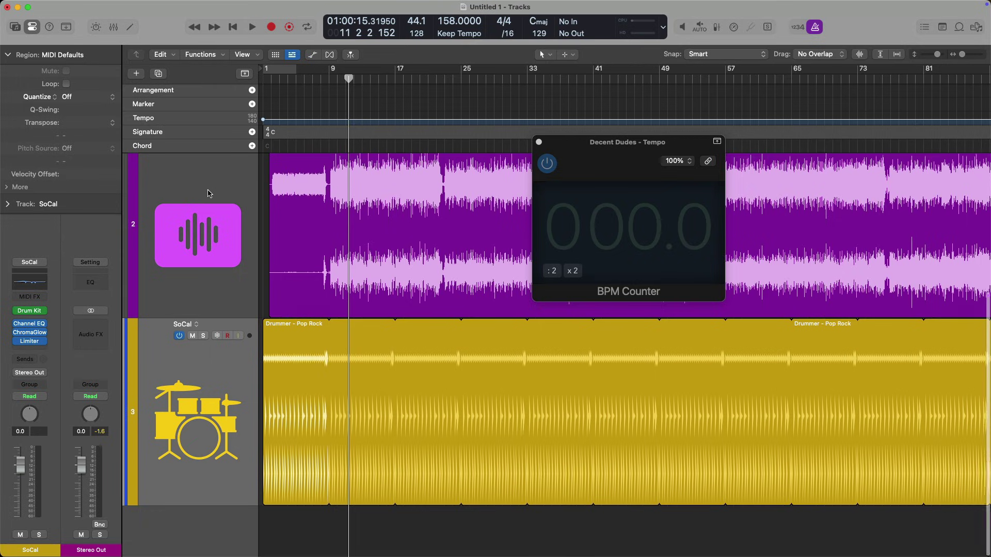
click(209, 195)
key(Return)
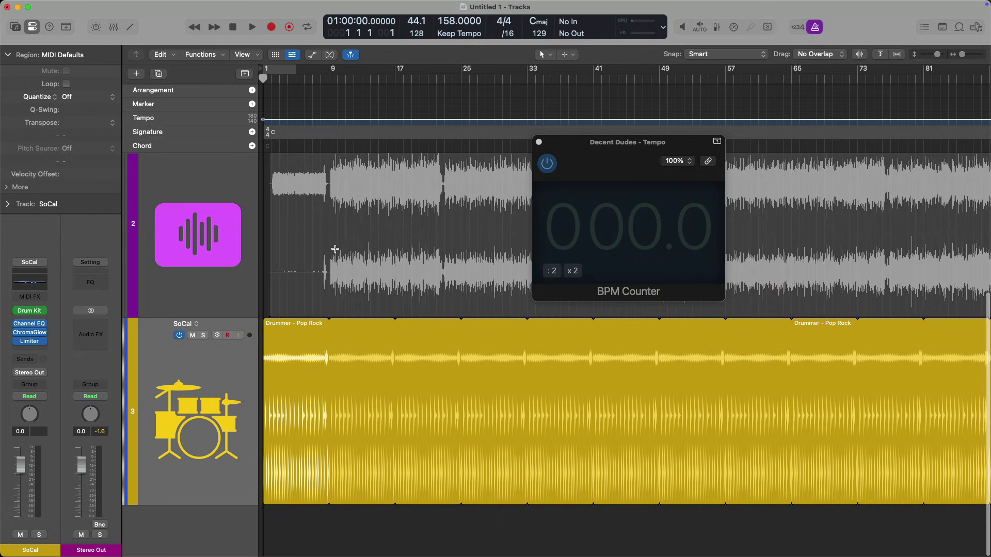
Step: Insert a BPM Counter in the SoCal drum track's Audio FX slot
click(158, 451)
click(14, 347)
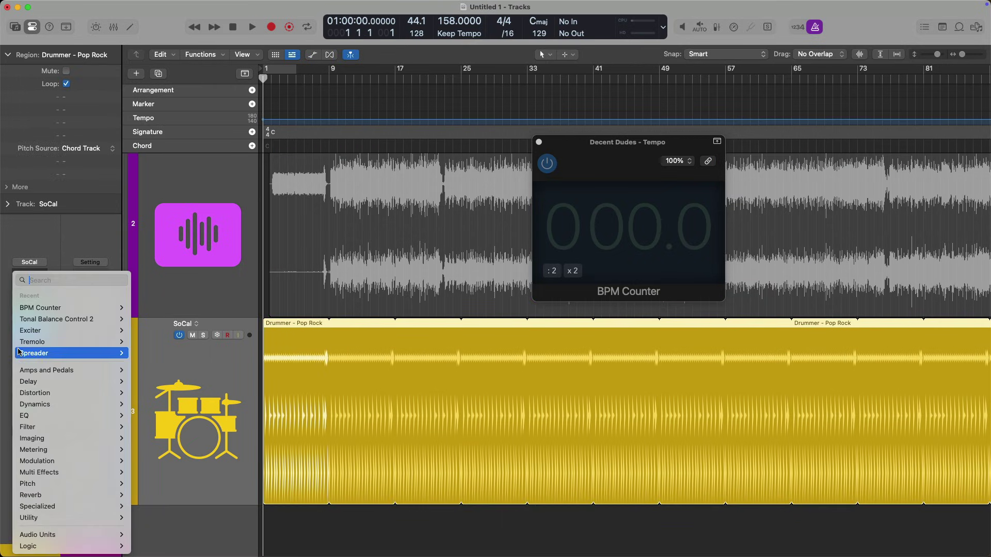
click(145, 310)
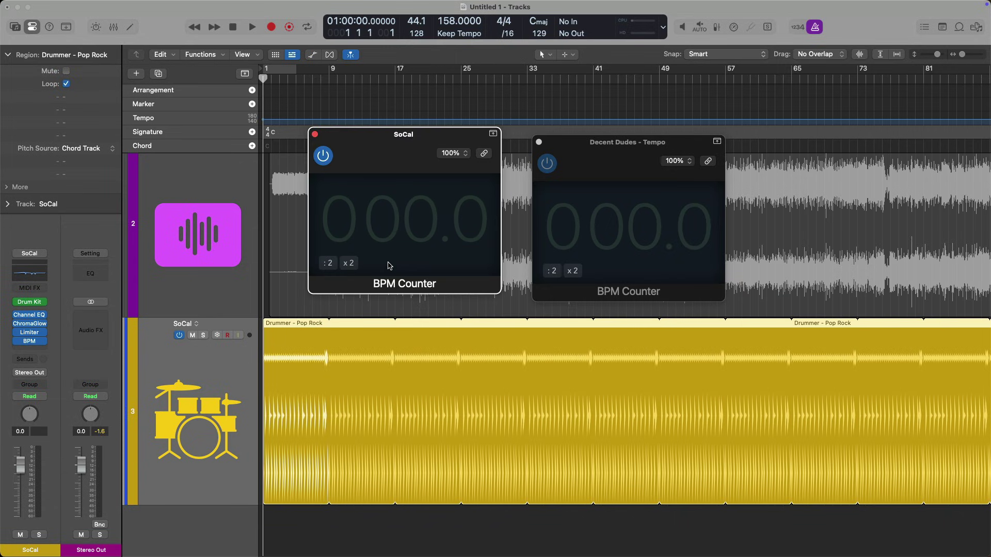
click(539, 142)
Step: Play the drums to read about 79 BPM, then try the x2 and :2 buttons
key(space)
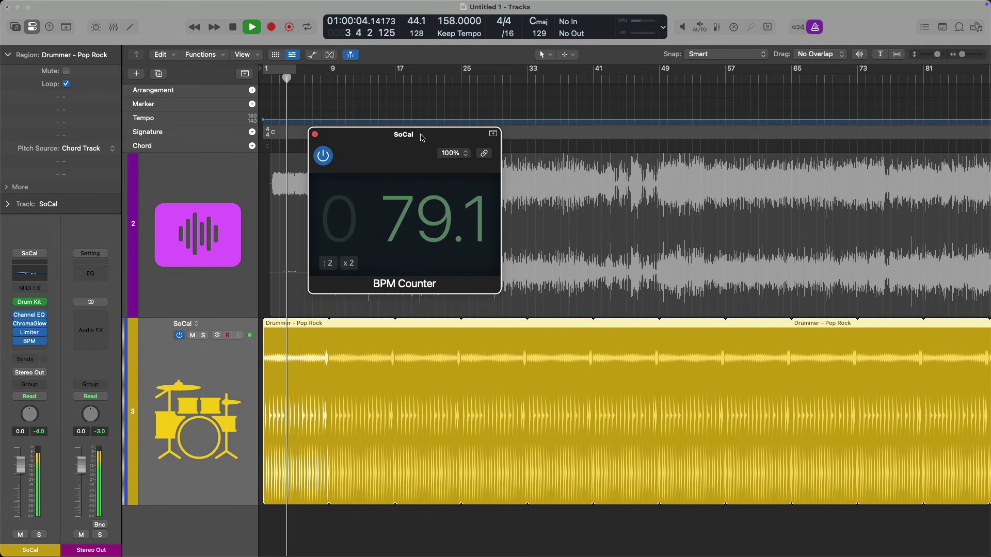
drag(423, 137, 484, 139)
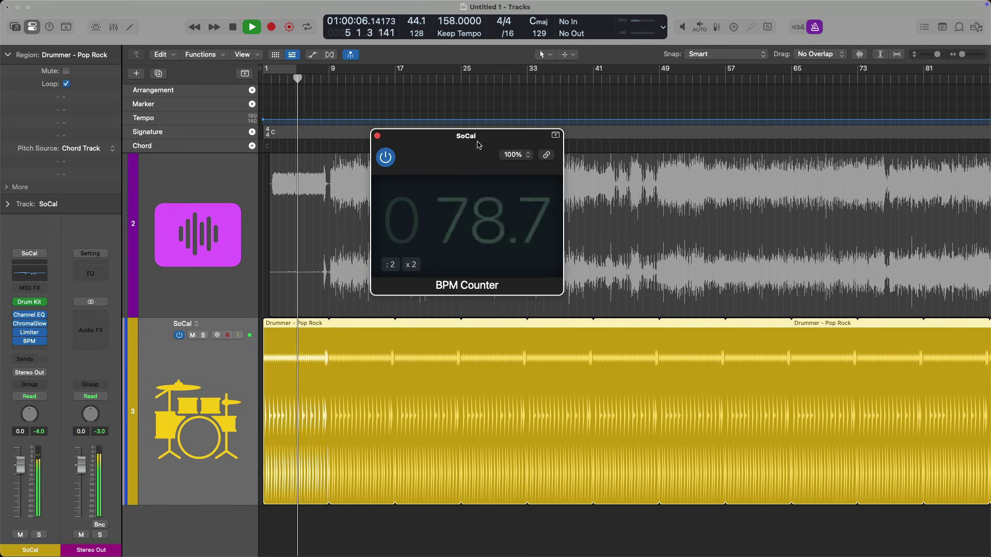
key(space)
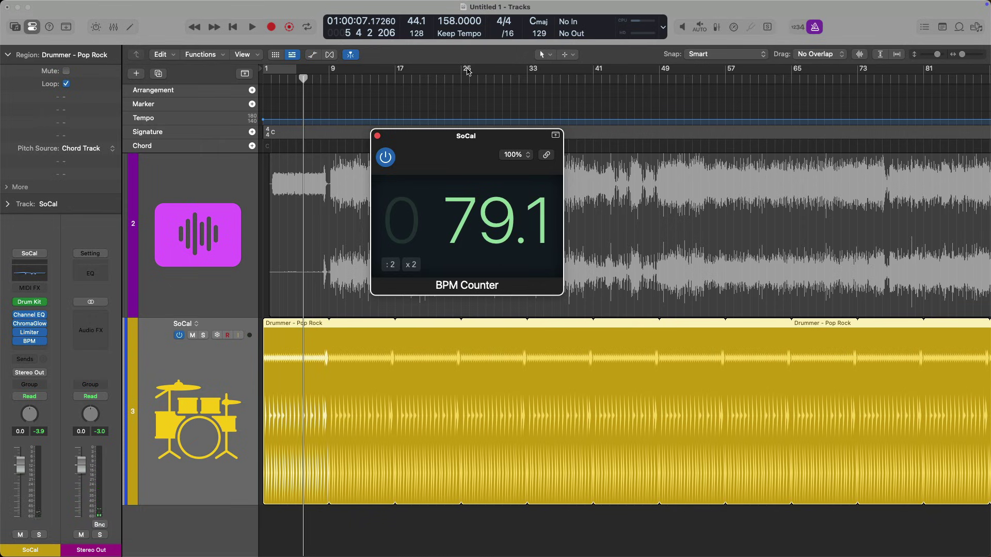
click(411, 265)
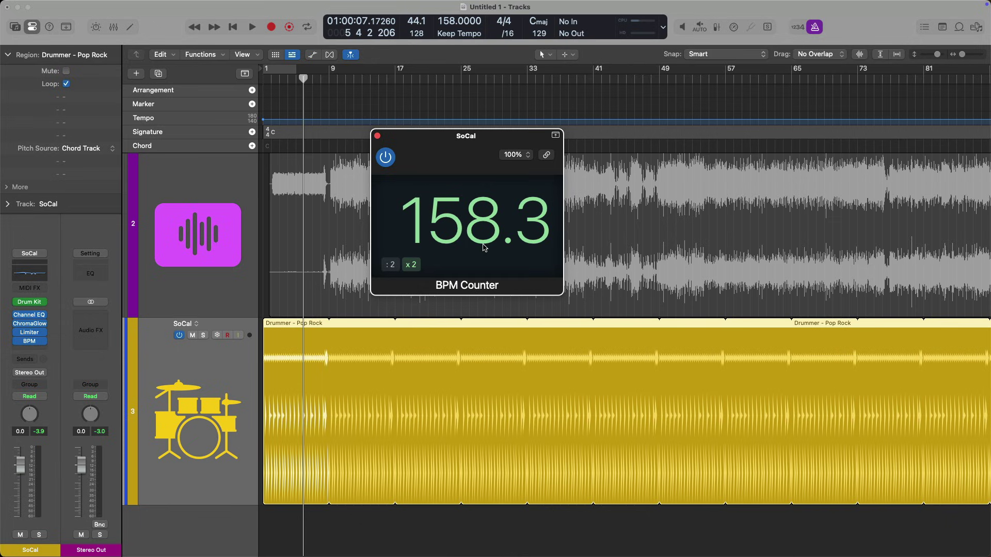
click(392, 266)
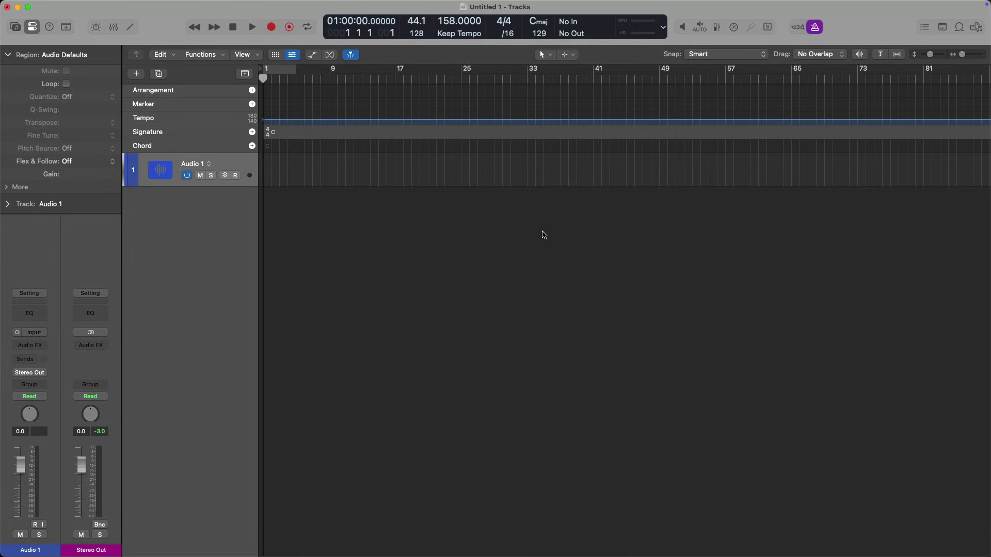
click(463, 33)
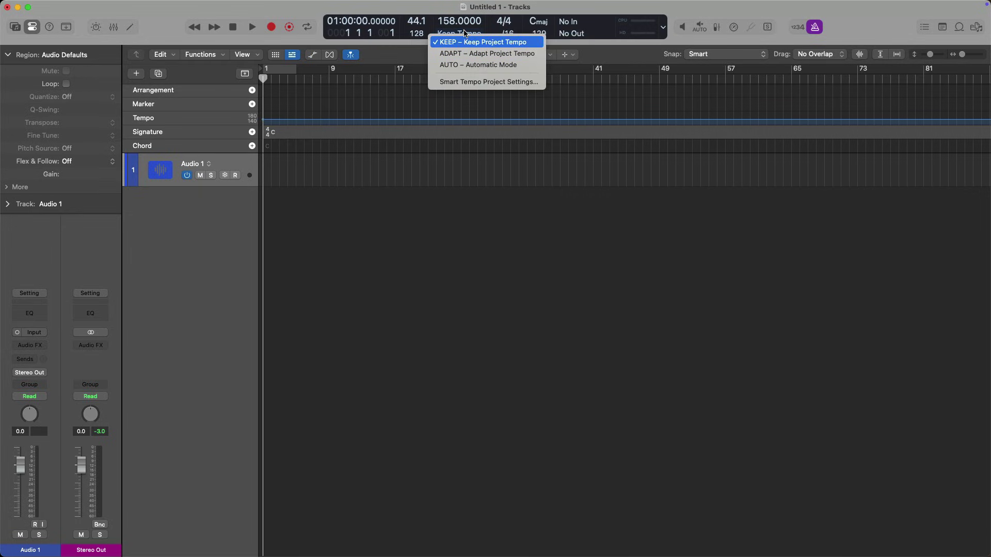
click(452, 55)
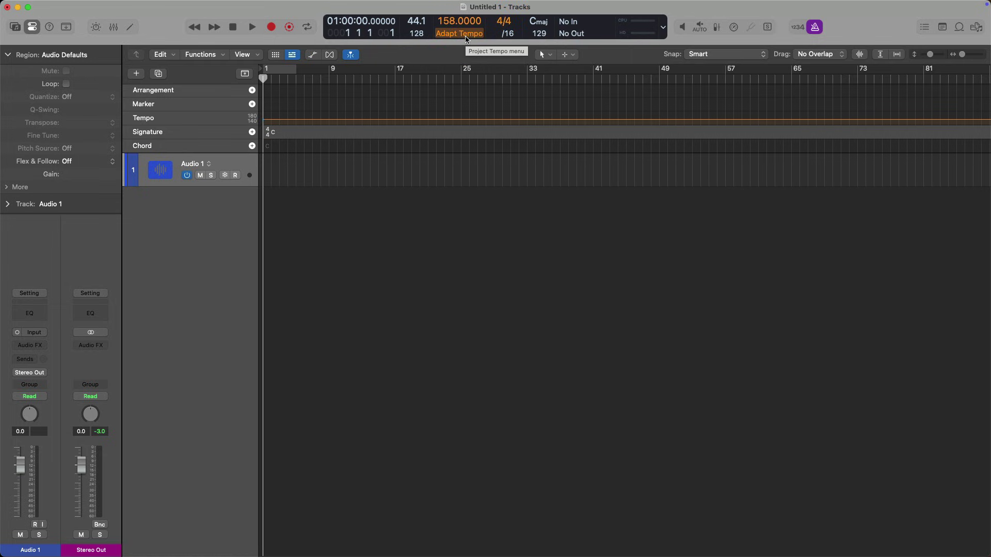
click(466, 39)
click(456, 28)
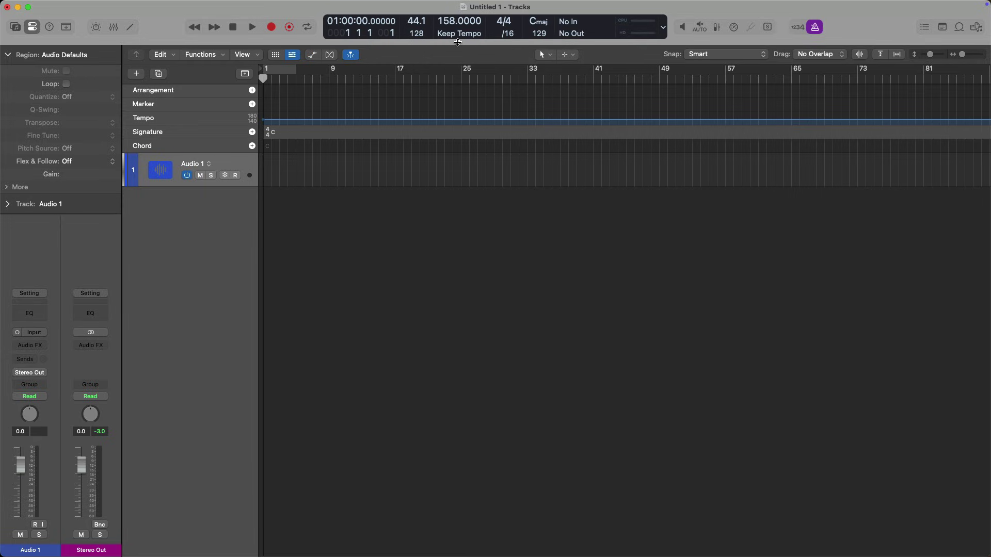
Step: Bring up Finder's Bounces folder and begin dragging Decent Dudes - Tempo.wav into Logic
key(super+Tab)
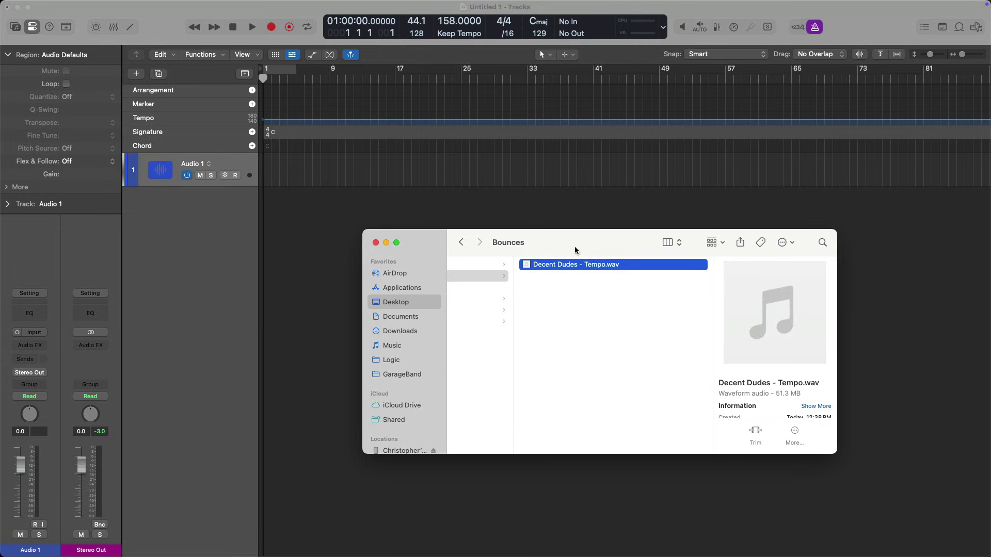
drag(575, 264, 537, 284)
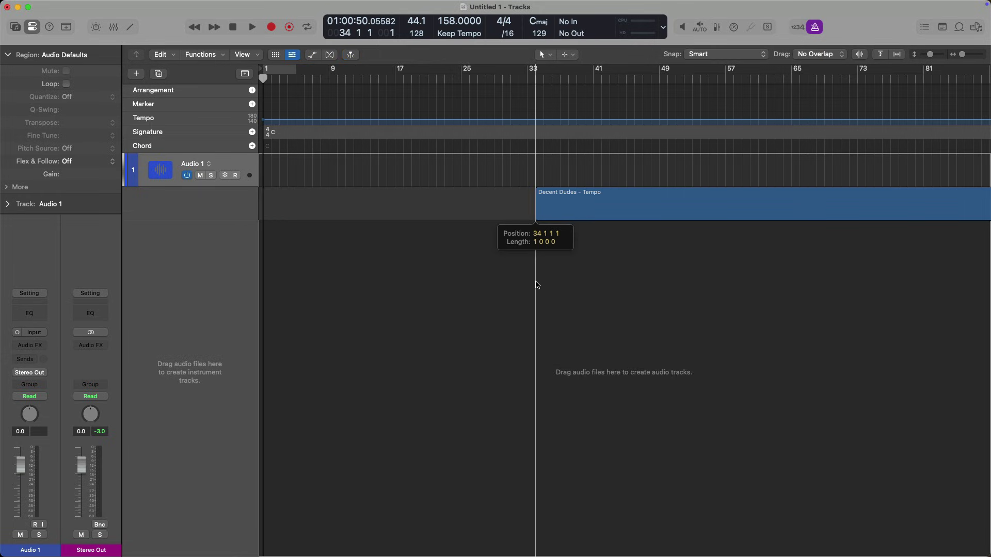
key(super+Tab)
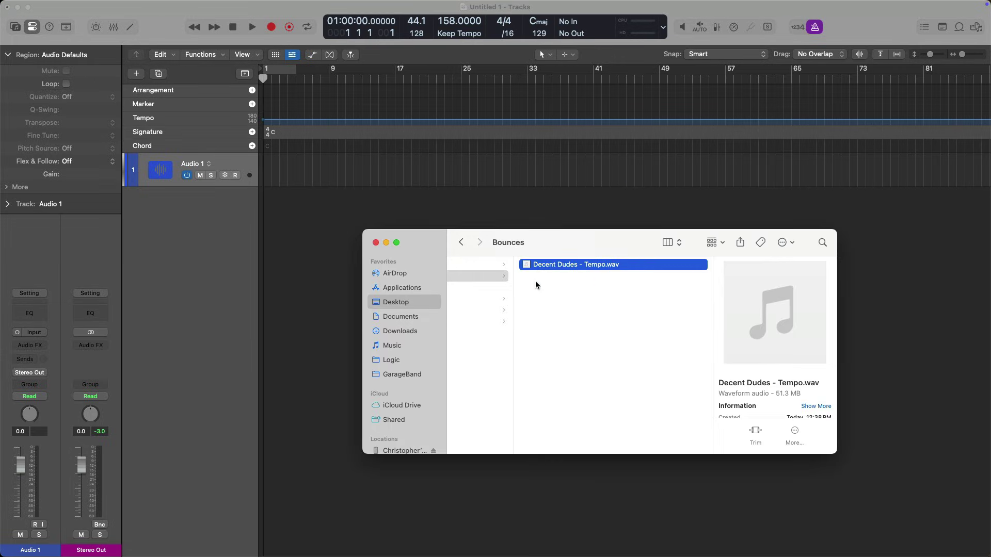
Step: Set Logic's Smart Tempo mode to ADAPT, then return to Finder
click(470, 38)
click(469, 53)
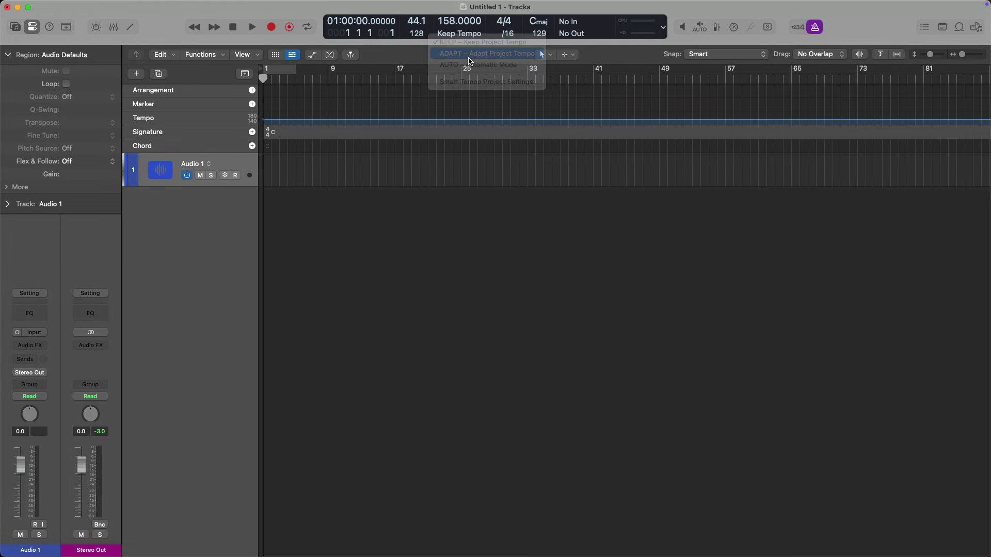
key(super+Tab)
Step: Import Decent Dudes - Tempo.wav at bar 1 and set Smart Tempo to KEEP
drag(548, 265, 272, 198)
click(295, 238)
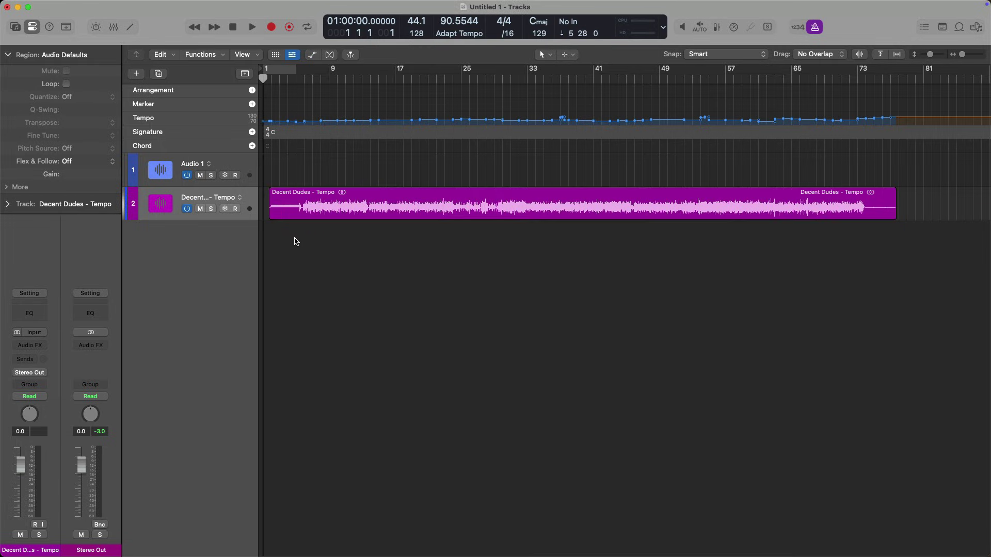
click(460, 37)
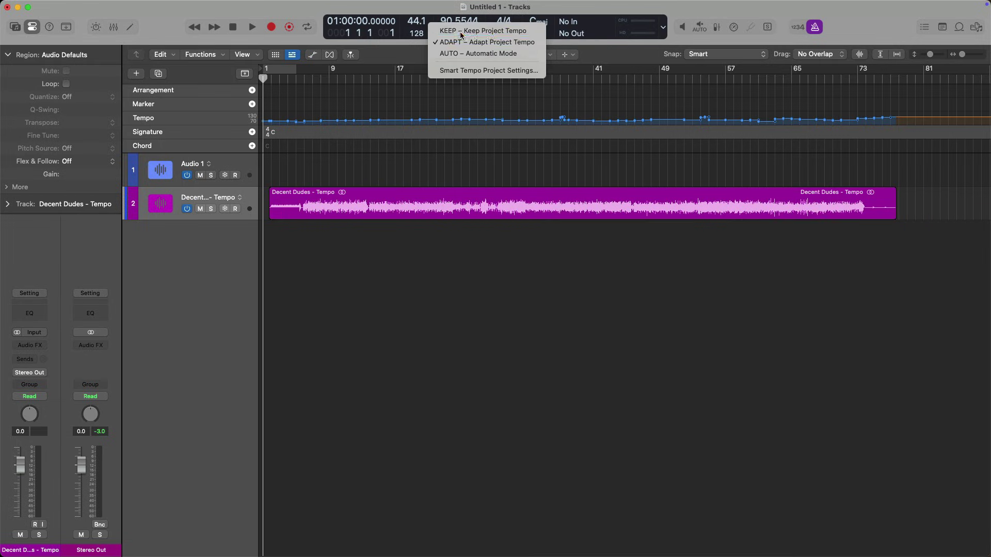
click(457, 28)
Step: Zoom in on the imported region and set its Flex & Follow to On
drag(276, 179, 886, 253)
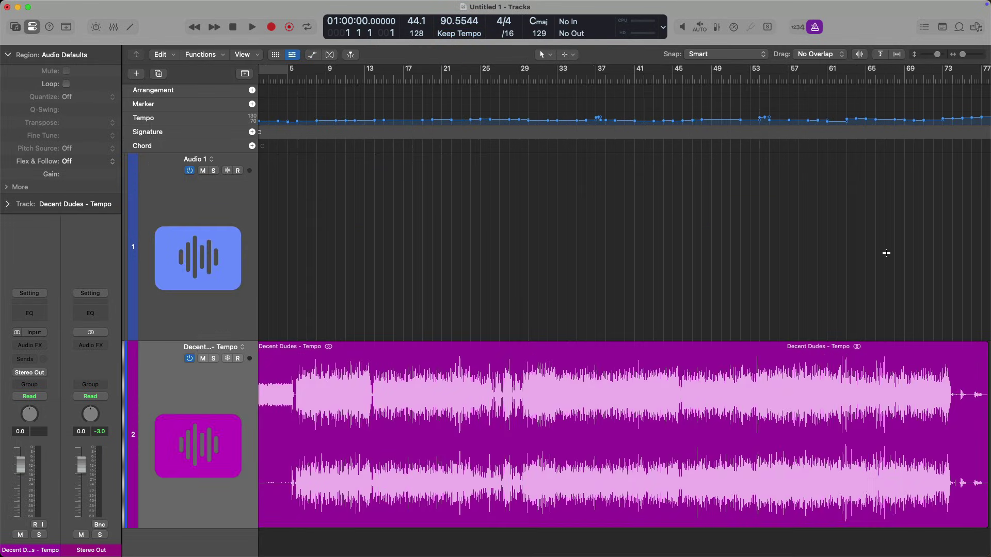
scroll(523, 207, right, 1)
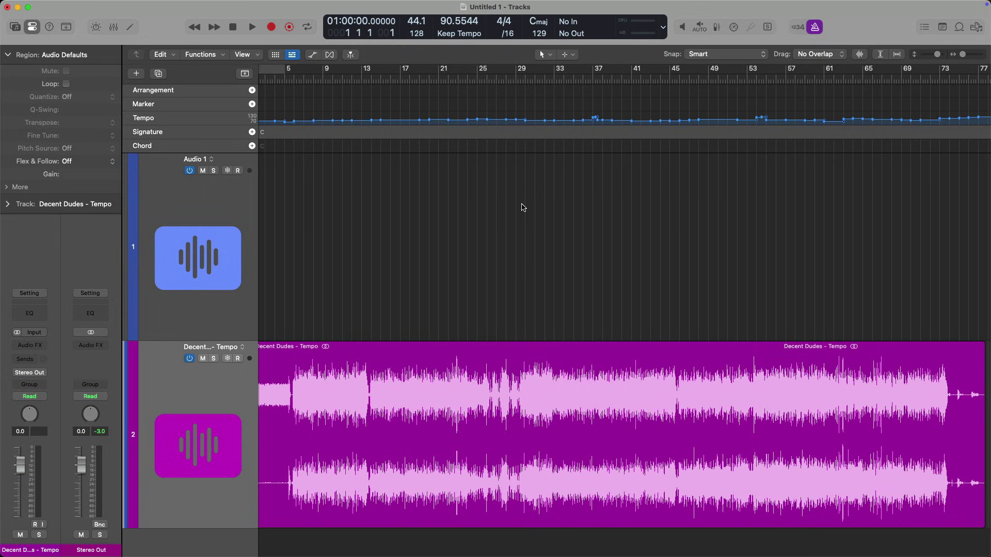
click(247, 399)
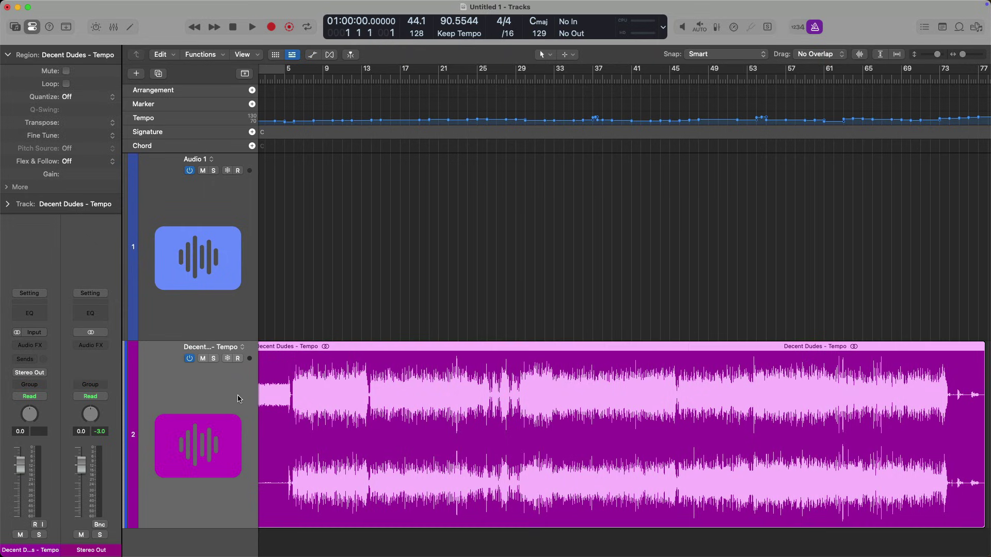
click(87, 162)
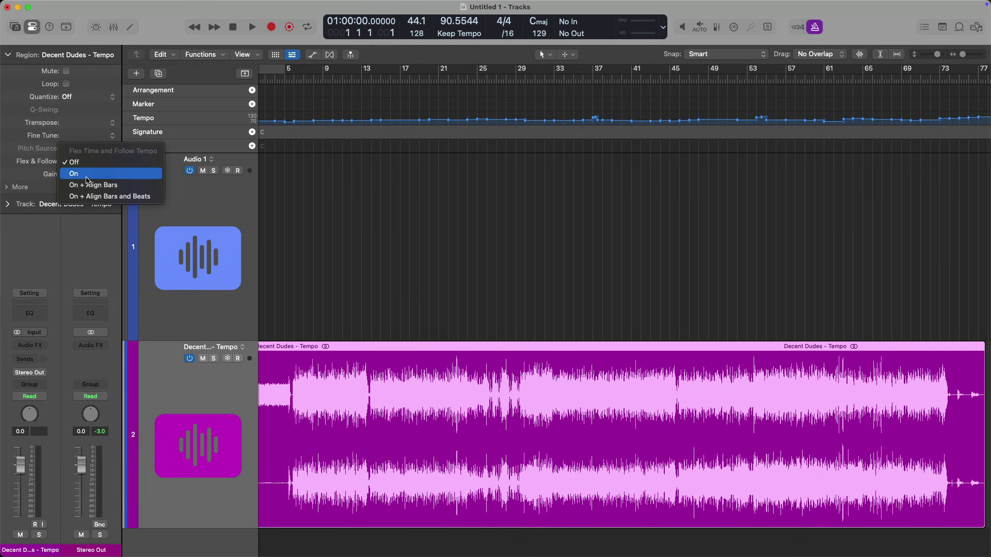
click(87, 176)
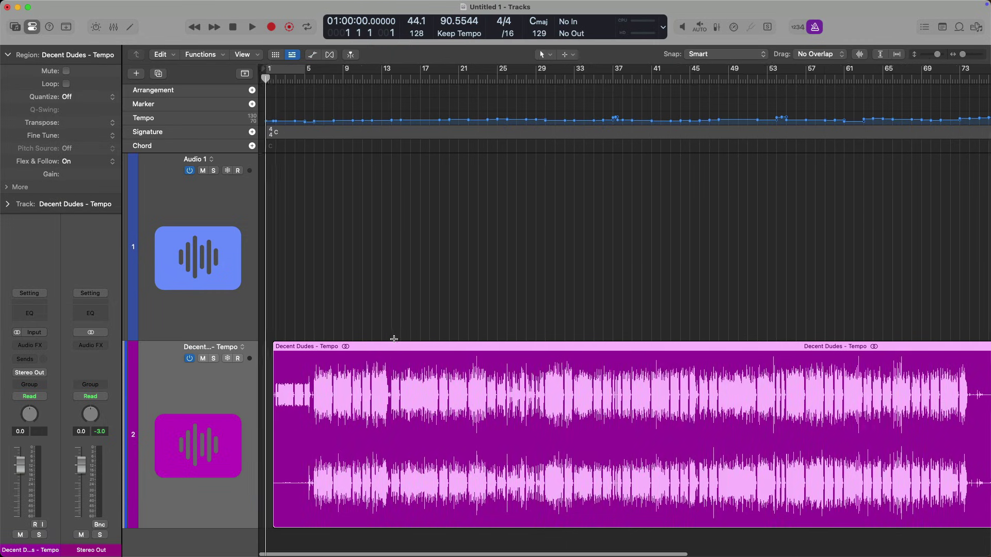
Step: Toggle Flex view off and on to show track 2 in Polyphonic mode
key(super+f)
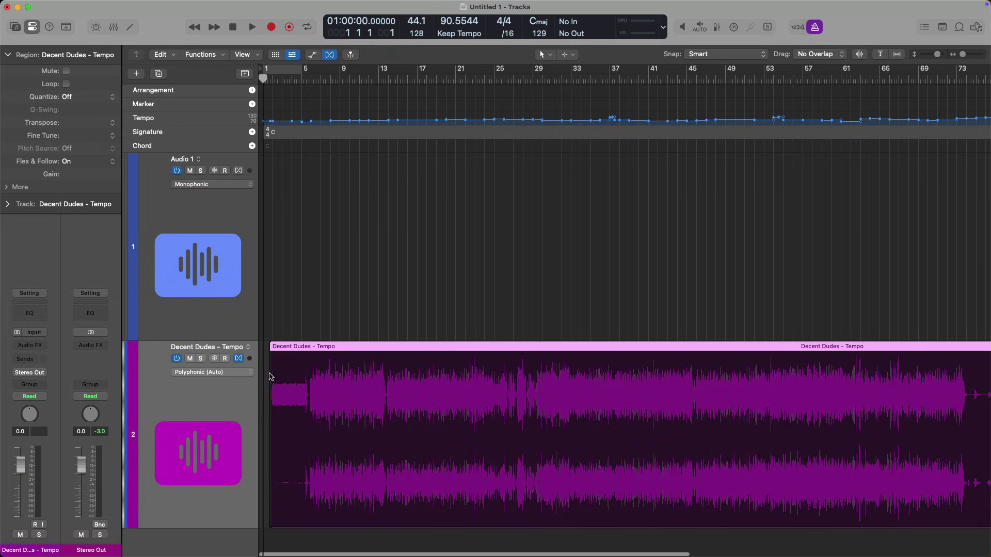
key(super+f)
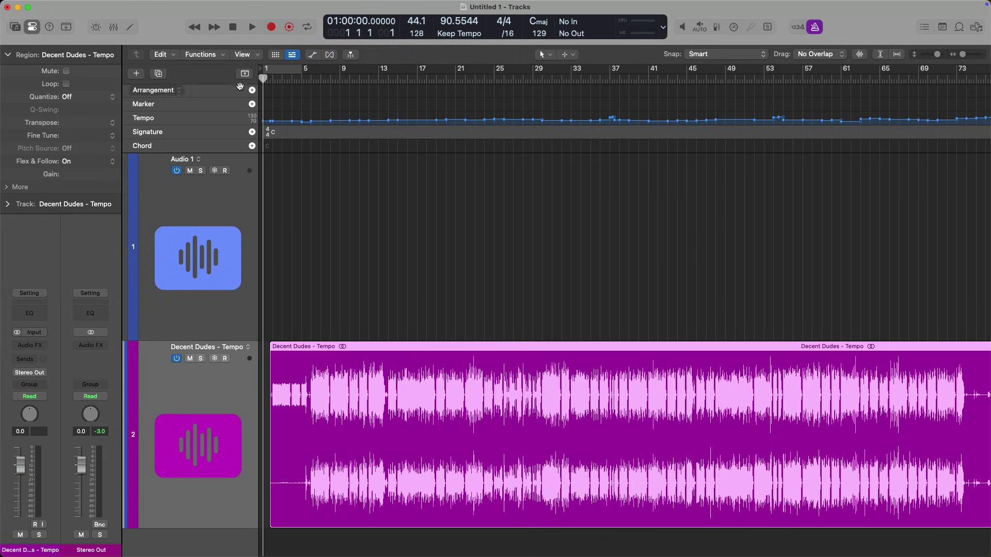
click(328, 55)
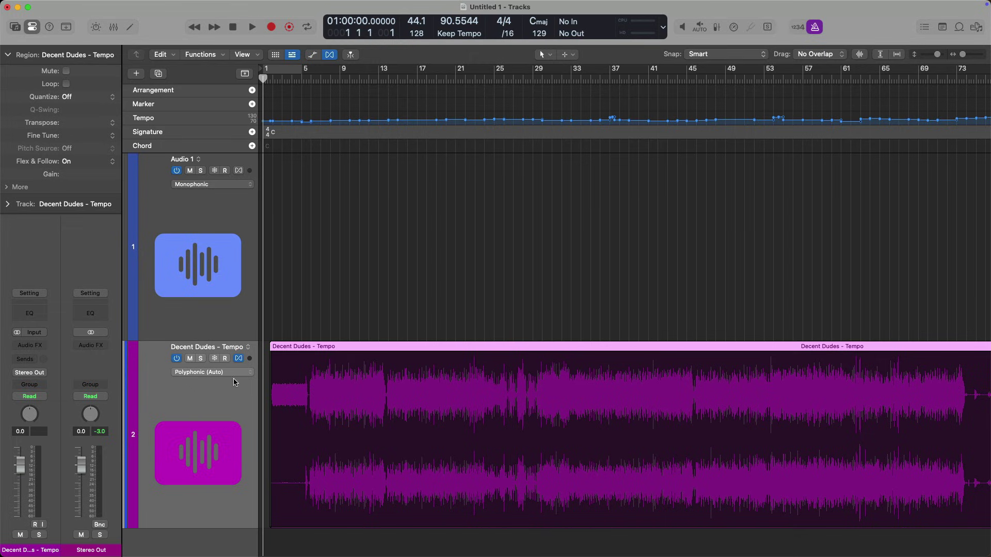
Step: Enlarge the global tracks and check detected tempo values at bars 33, 41 and 62
click(411, 231)
drag(249, 154, 259, 304)
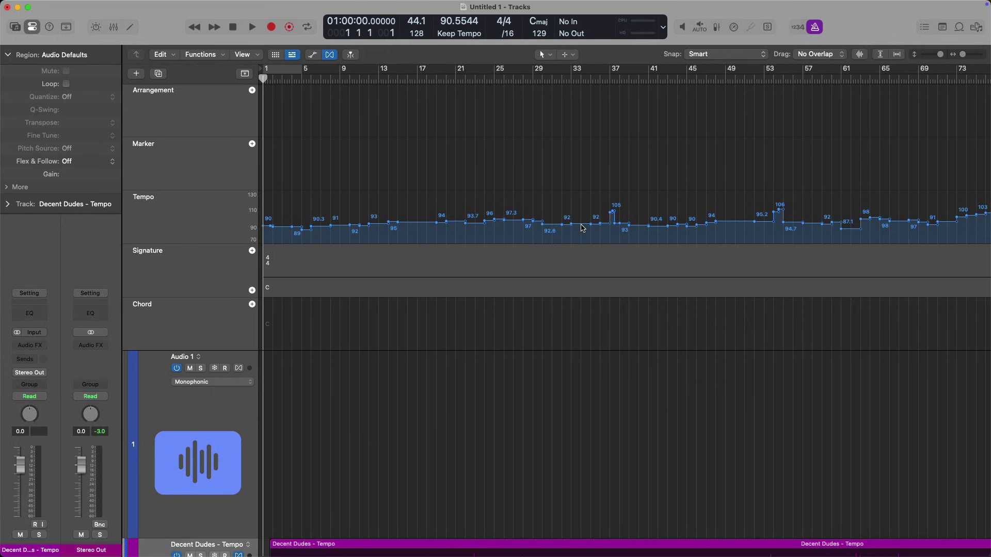
click(573, 76)
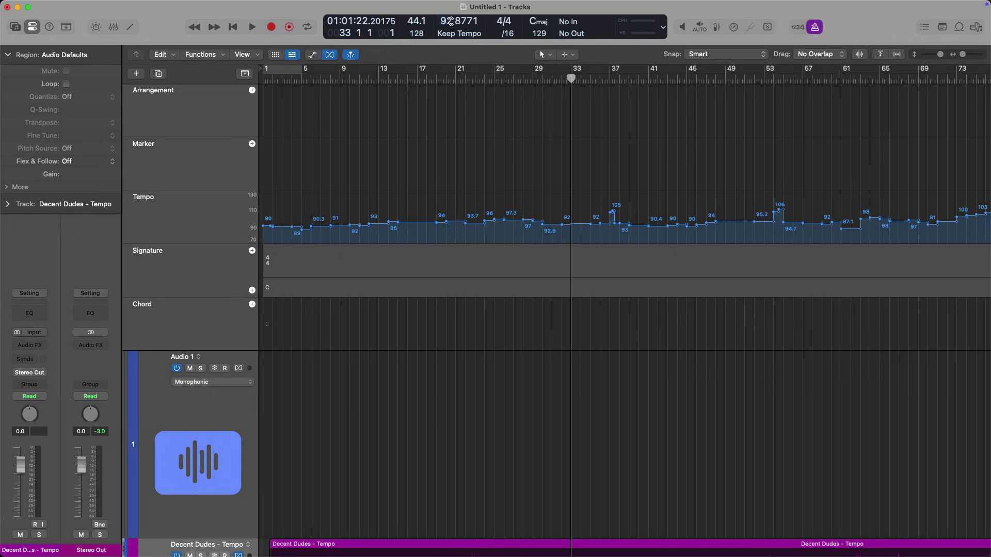
click(658, 79)
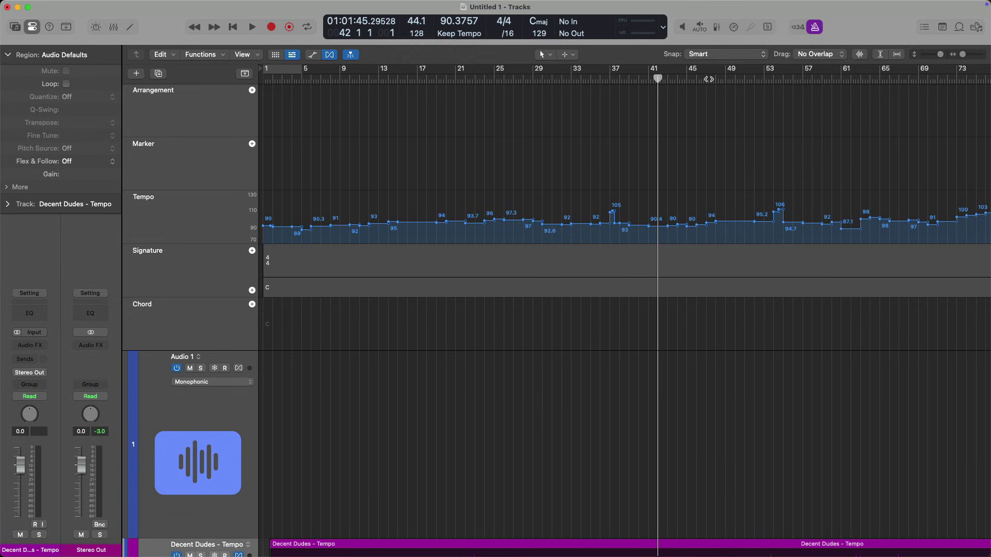
drag(709, 79, 852, 80)
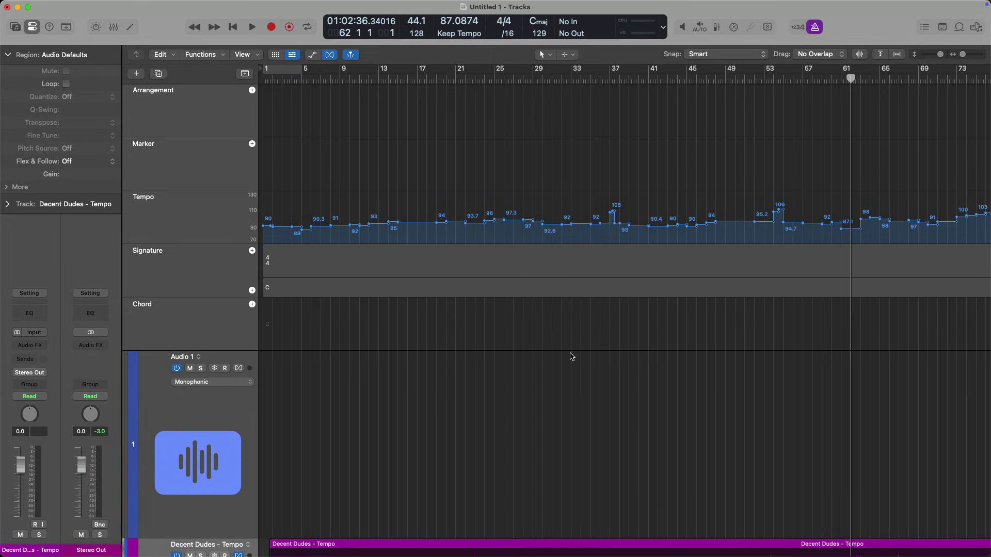
key(z)
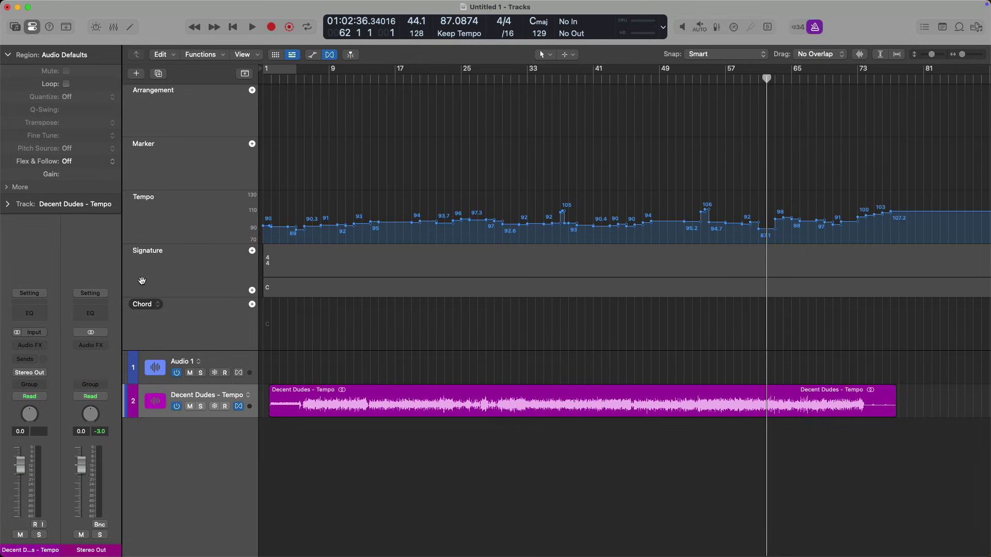
Step: Select the Decent Dudes - Tempo region and re-expand its region settings
click(304, 400)
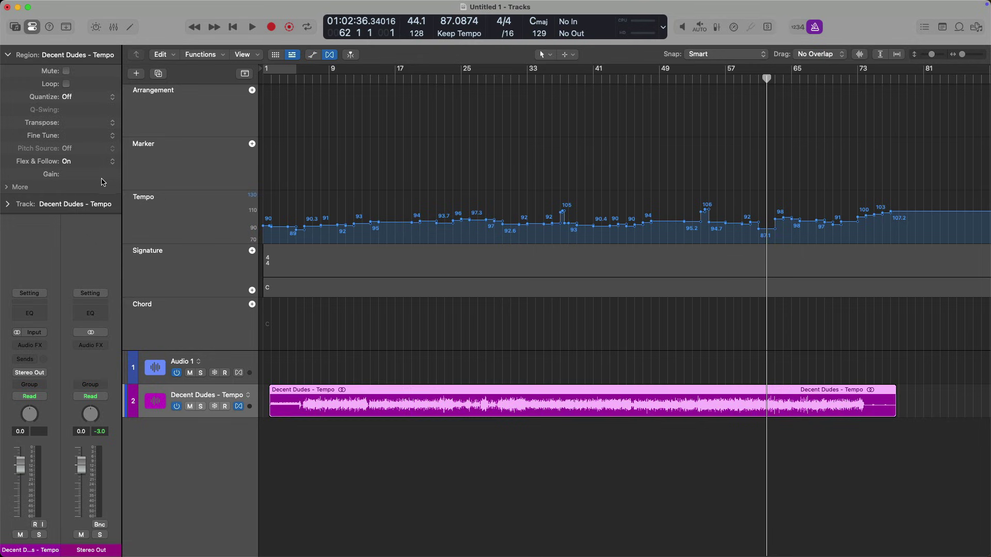
click(8, 54)
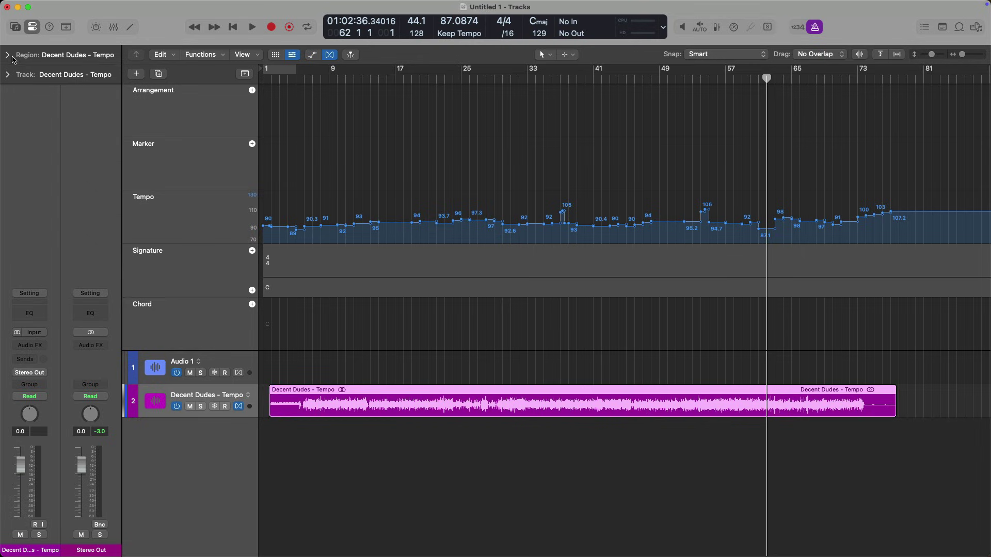
click(8, 55)
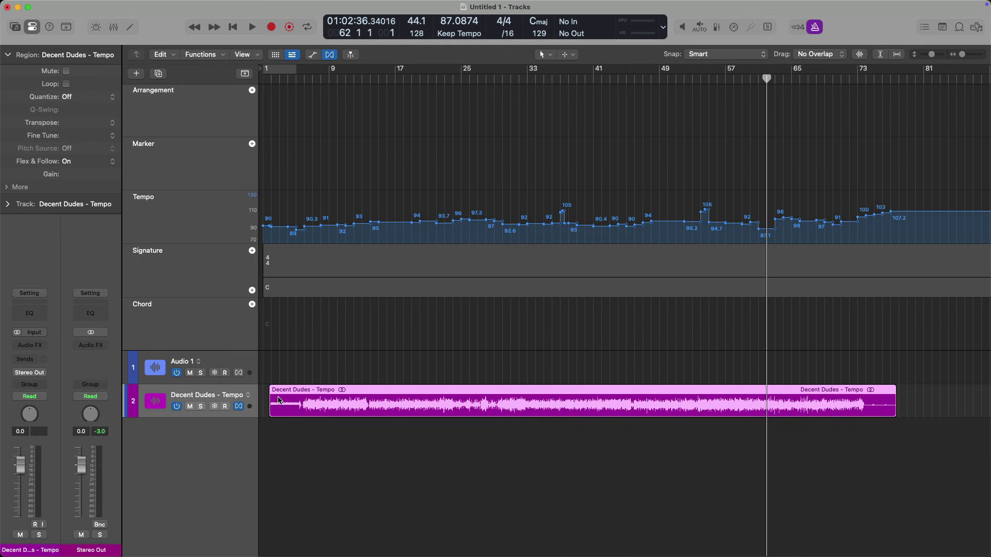
Step: Delete the detected tempo changes, set the project tempo to 90 BPM, and show Flex view
drag(948, 224, 267, 227)
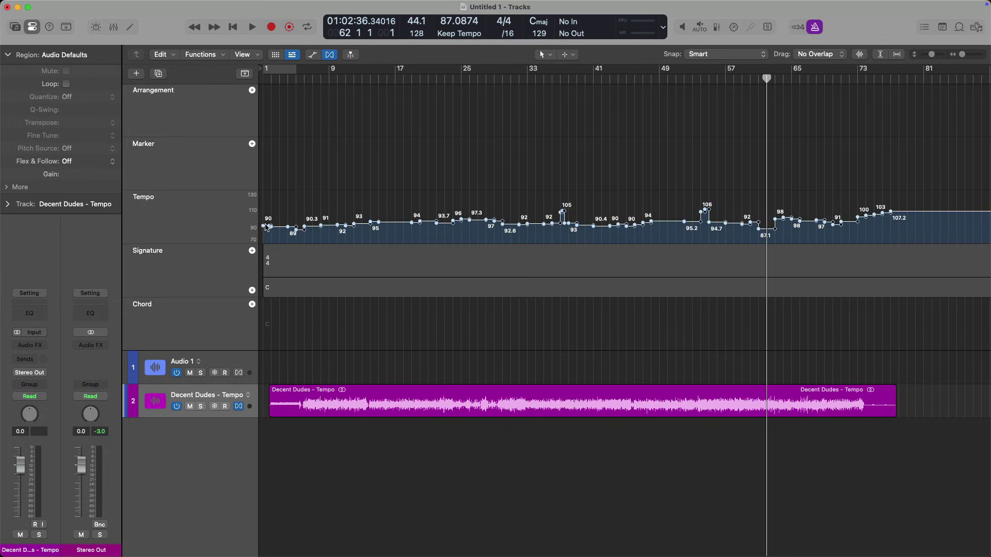
key(Delete)
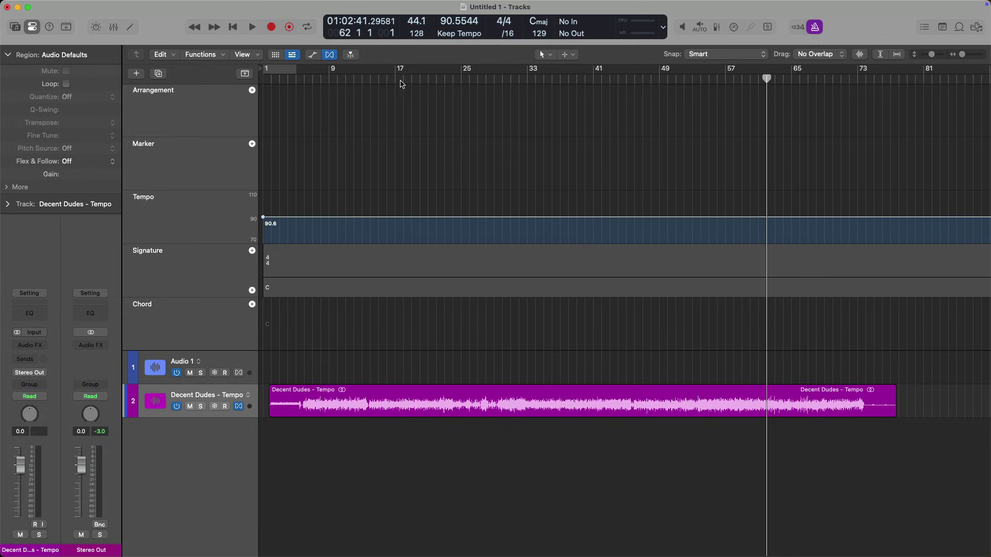
double_click(452, 23)
text(90)
key(Return)
key(super+f)
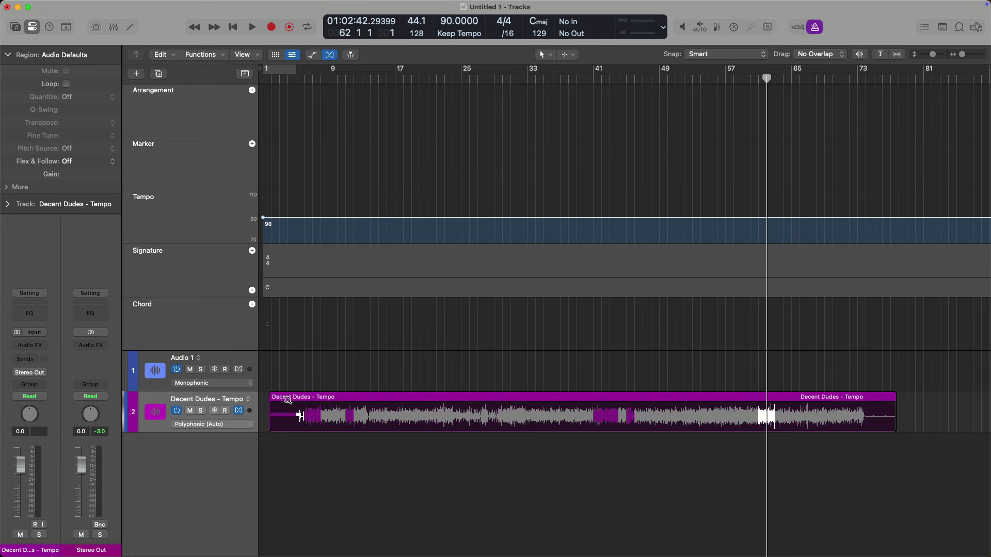
click(271, 397)
key(z)
scroll(747, 338, left, 2)
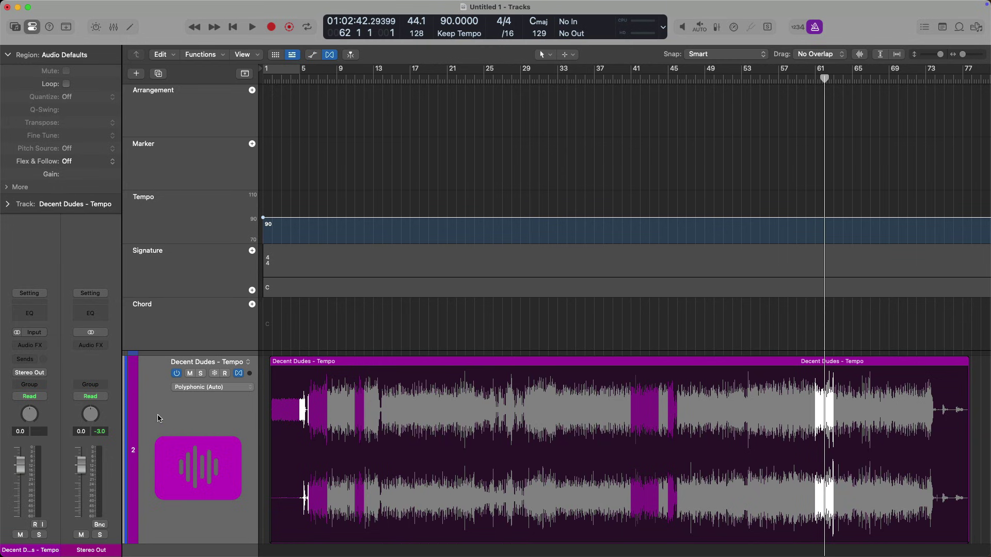
scroll(305, 392, up, 5)
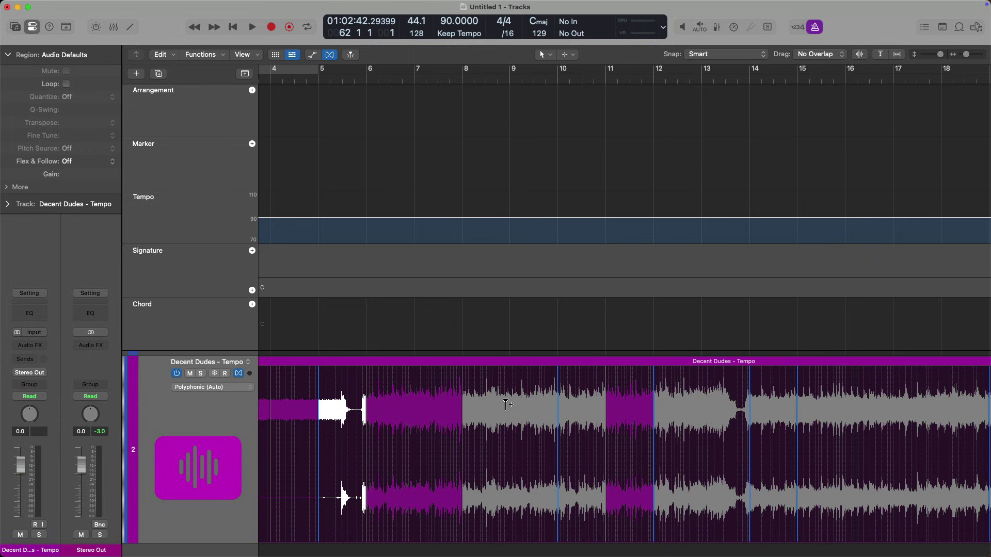
scroll(609, 400, right, 15)
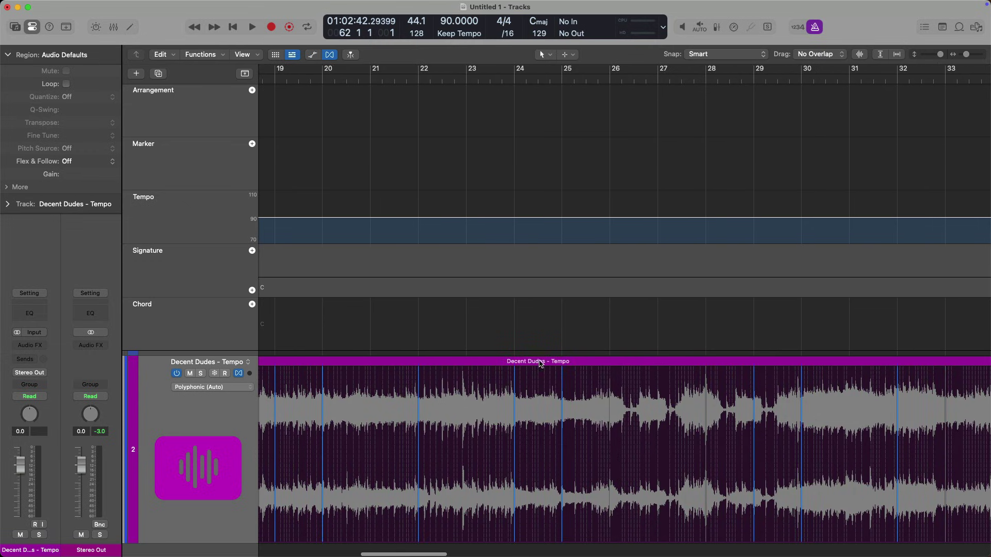
scroll(738, 393, right, 5)
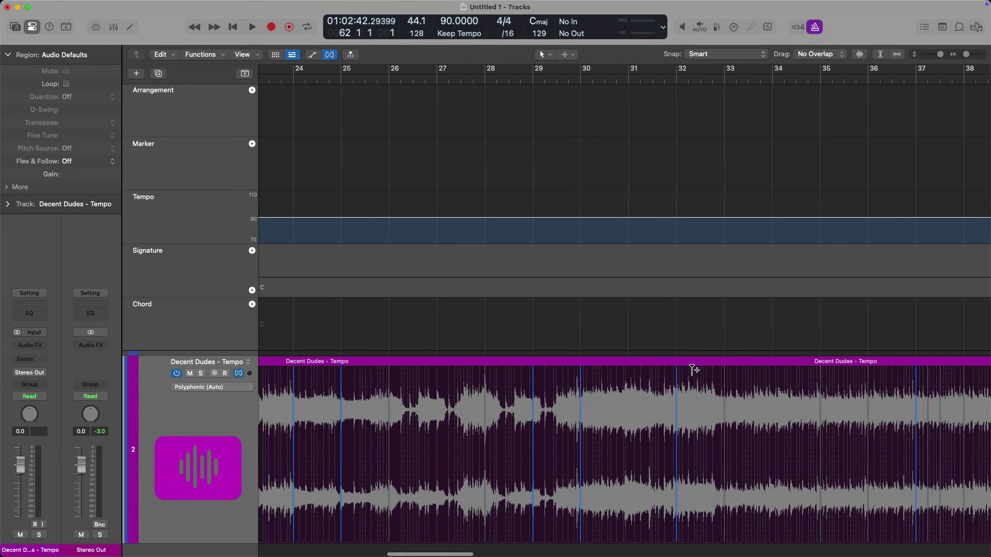
scroll(693, 369, right, 8)
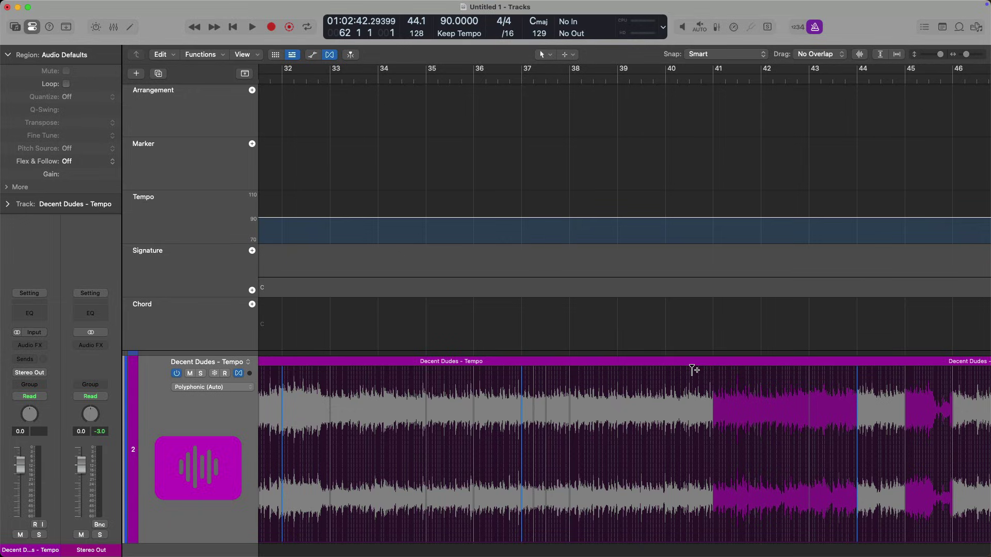
key(Return)
key(z)
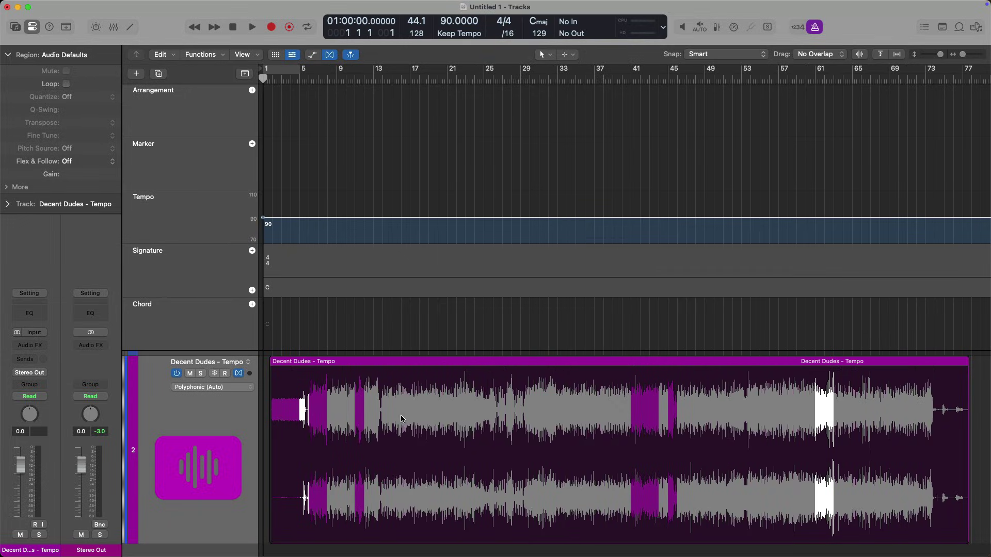
key(z)
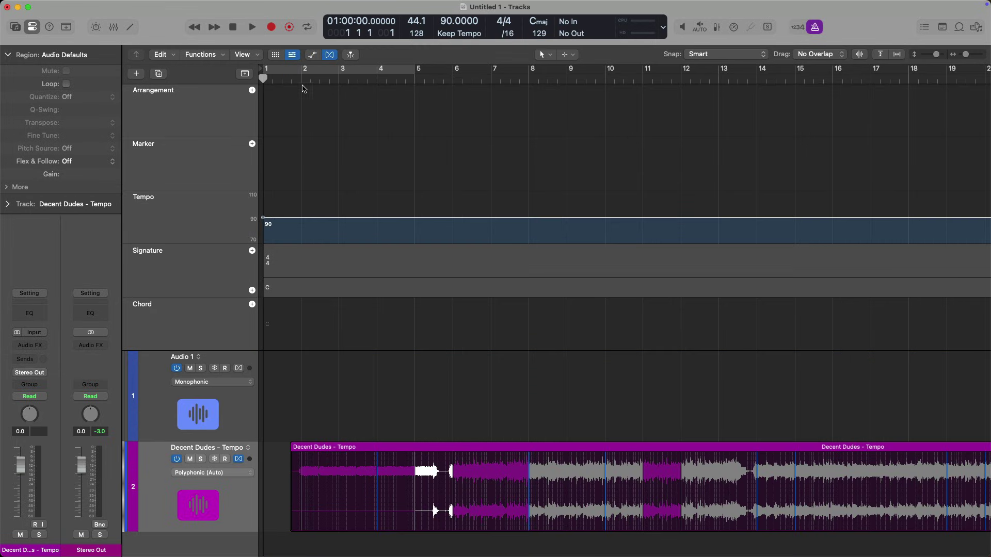
Step: Play the flexed Decent Dudes region from bar 2, then open its Flex mode list
click(302, 79)
key(space)
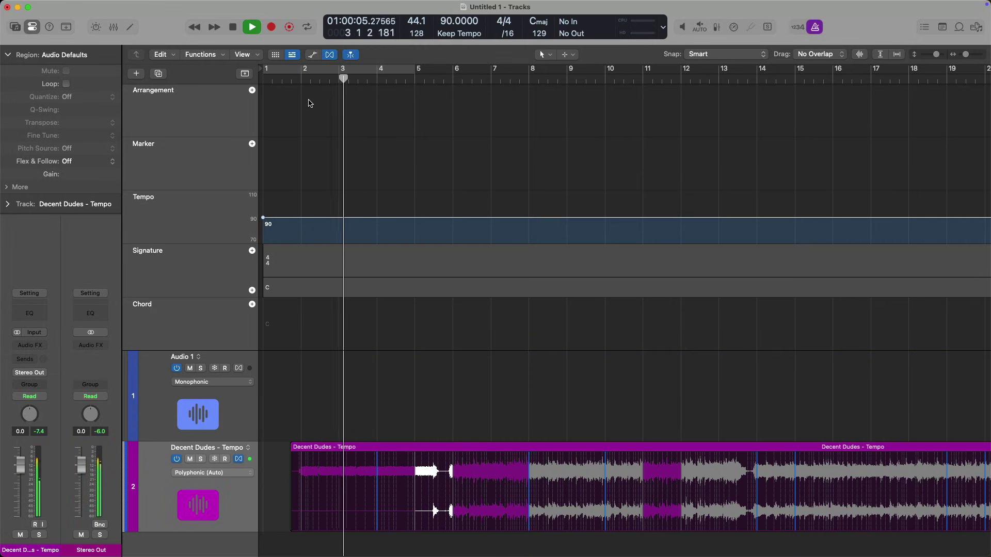
key(space)
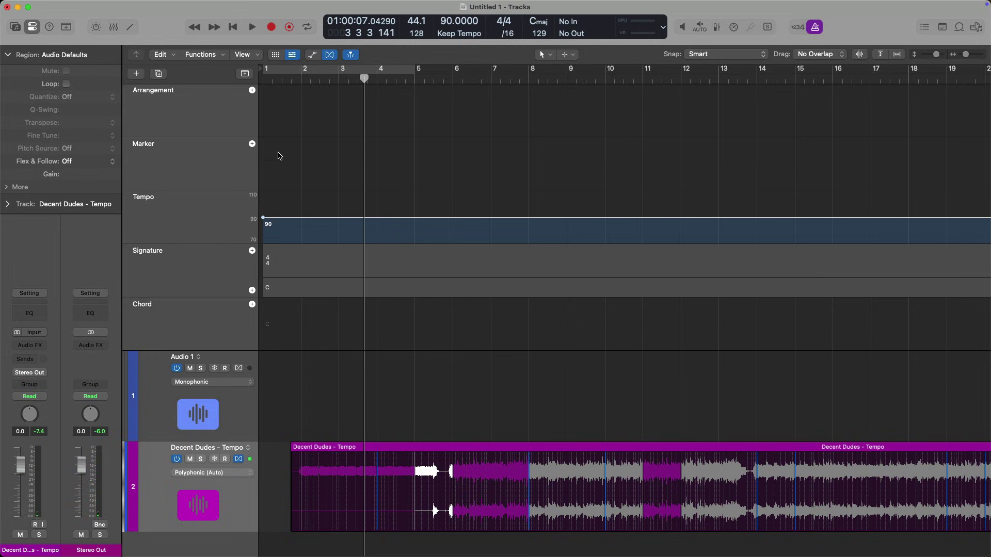
click(229, 473)
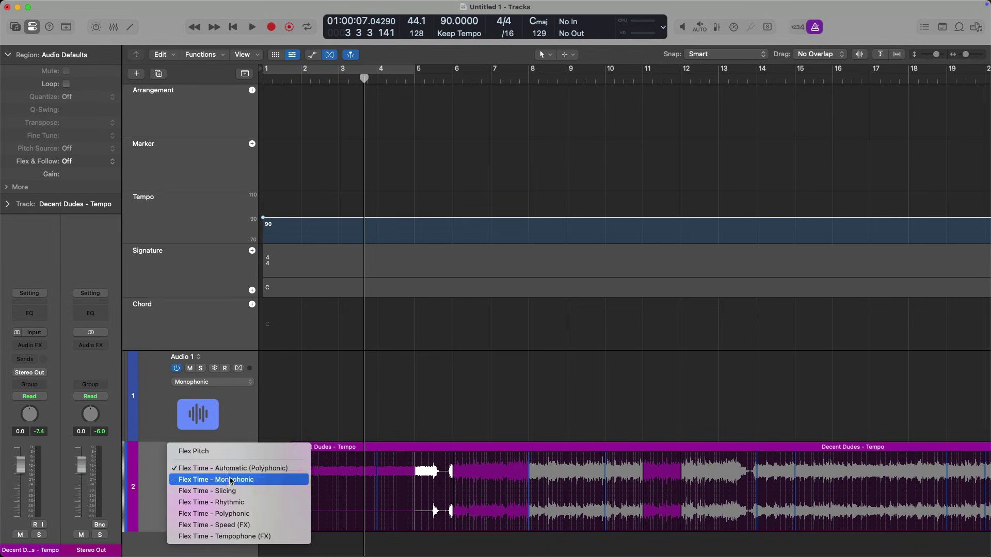
Step: Switch the track to Flex Time Rhythmic and audition it, including from around bar 5
click(230, 503)
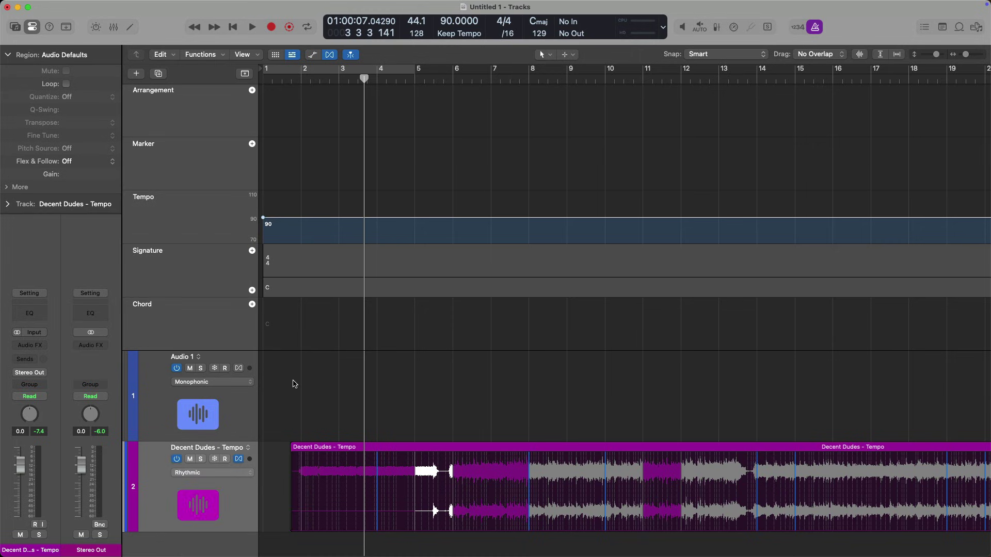
key(space)
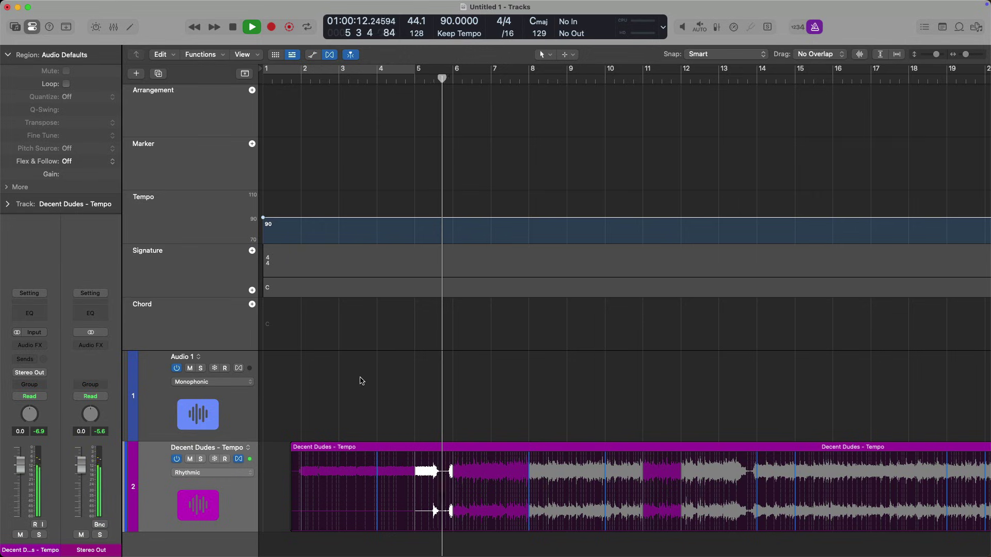
key(space)
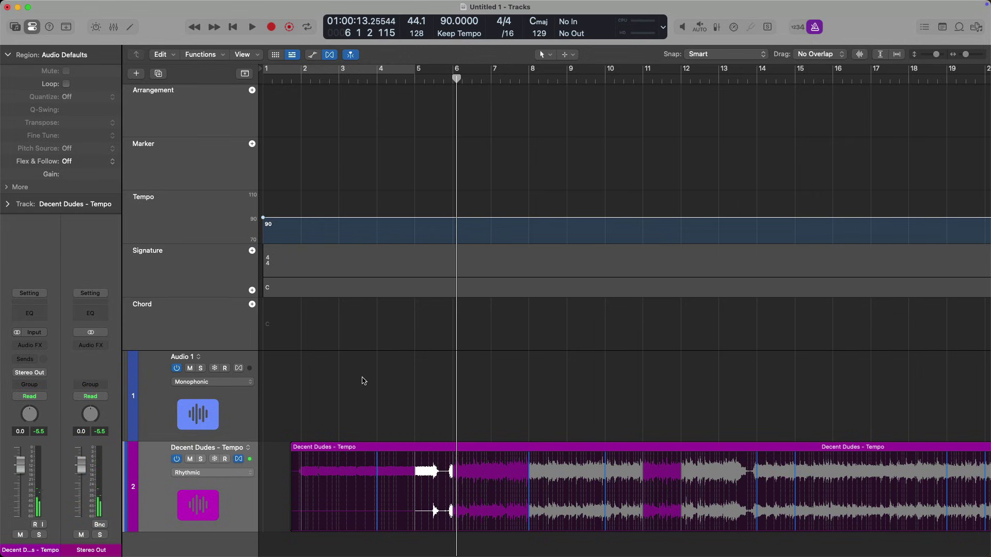
click(439, 82)
key(space)
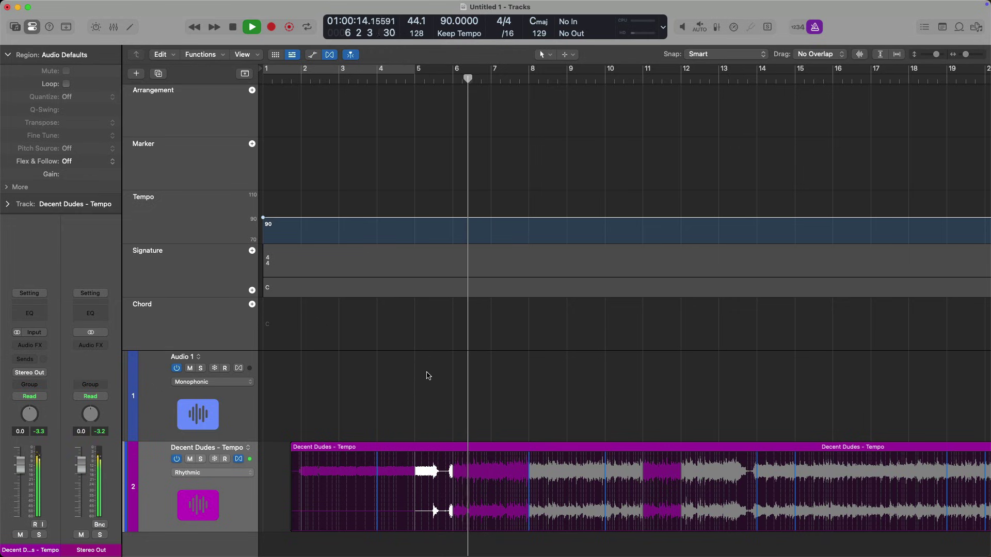
key(space)
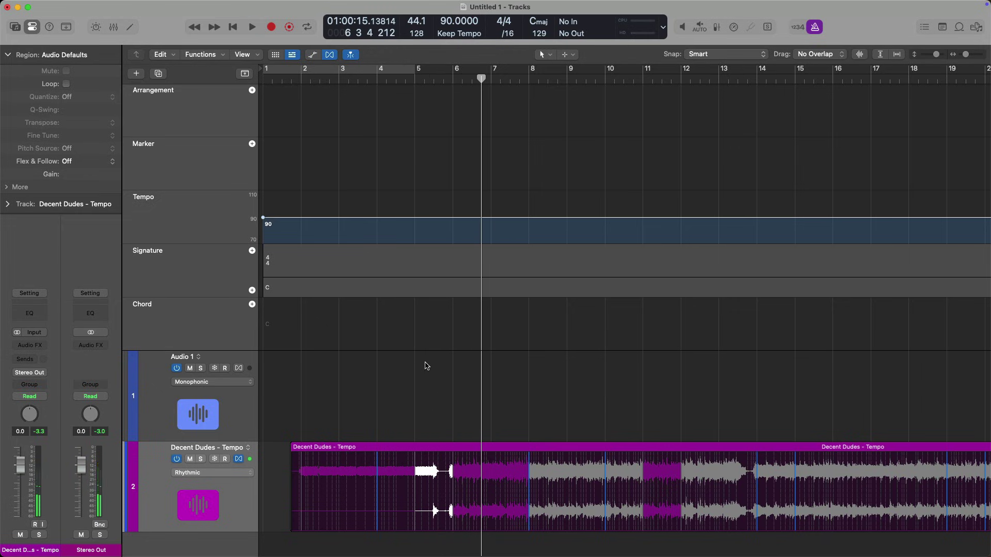
Step: Switch the track to Flex Time Monophonic and play back the analysed result
click(248, 481)
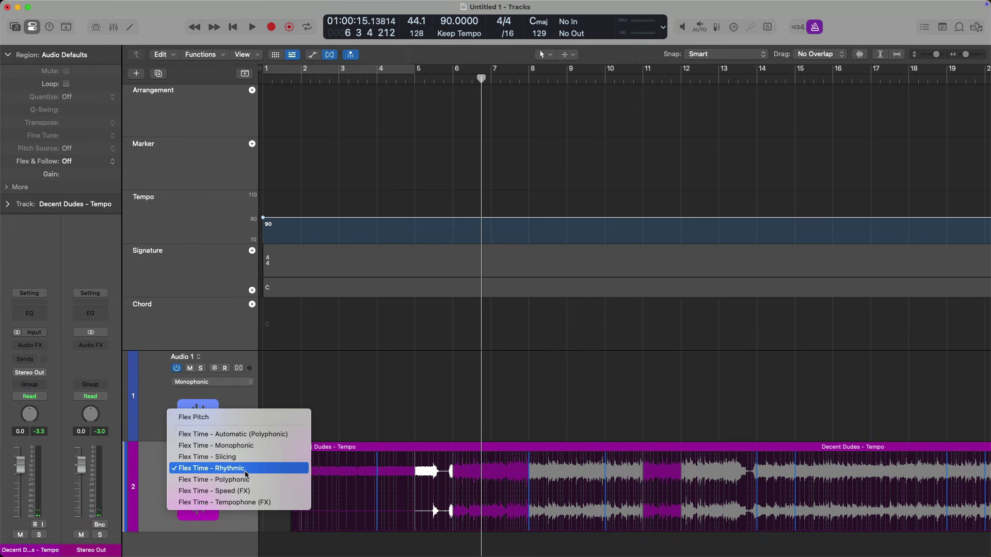
click(334, 397)
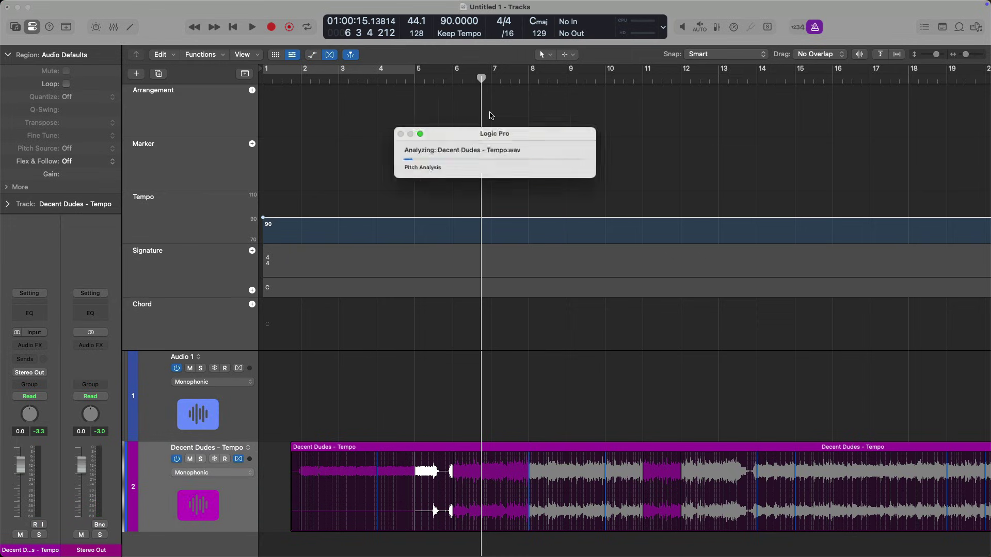
key(space)
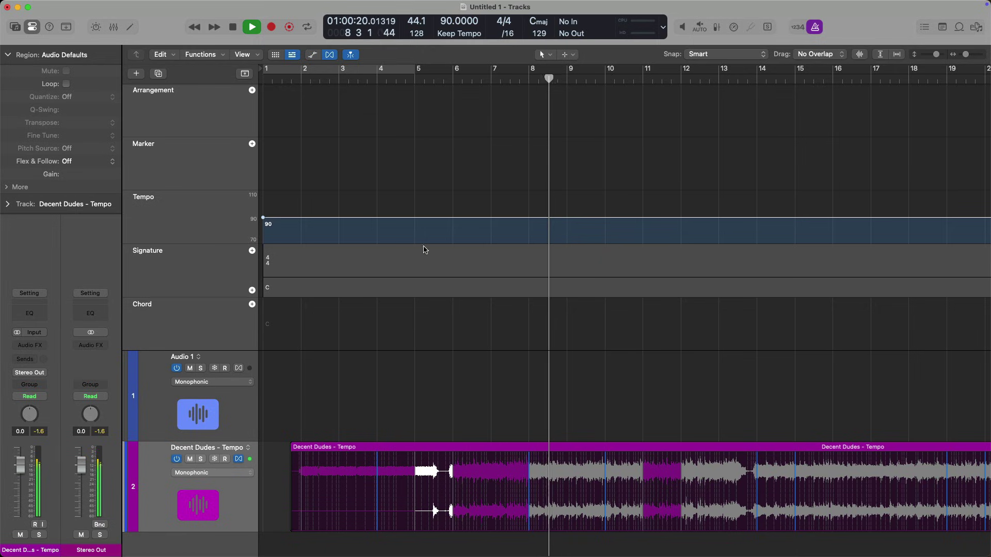
scroll(447, 322, right, 1)
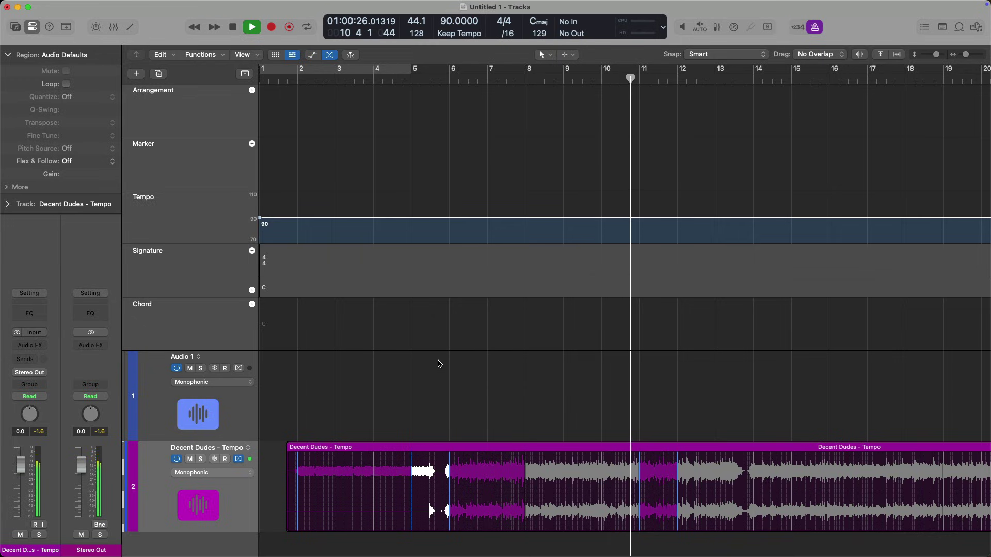
key(space)
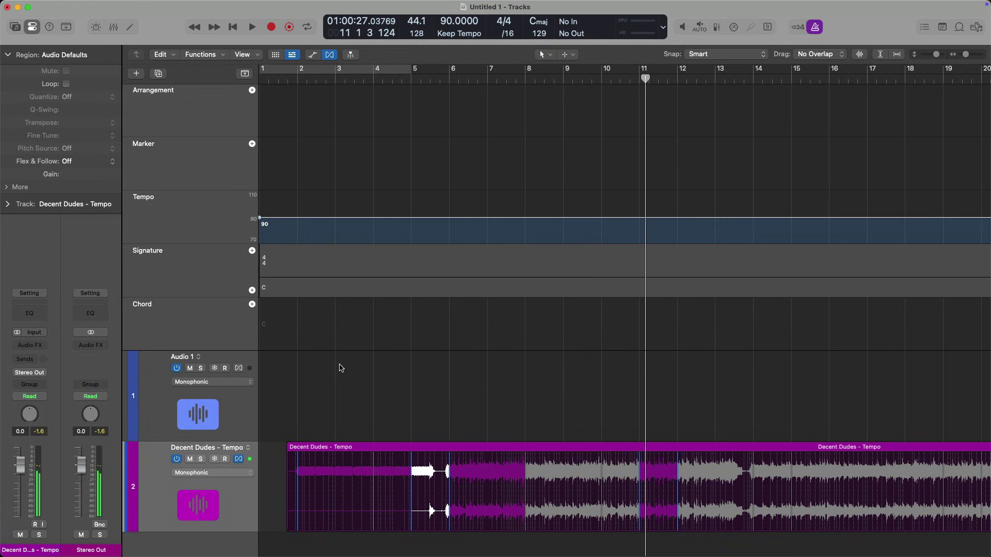
click(235, 473)
Step: Switch to Flex Time Slicing, zoom into bars 5–10, and undo an accidental region split
click(237, 483)
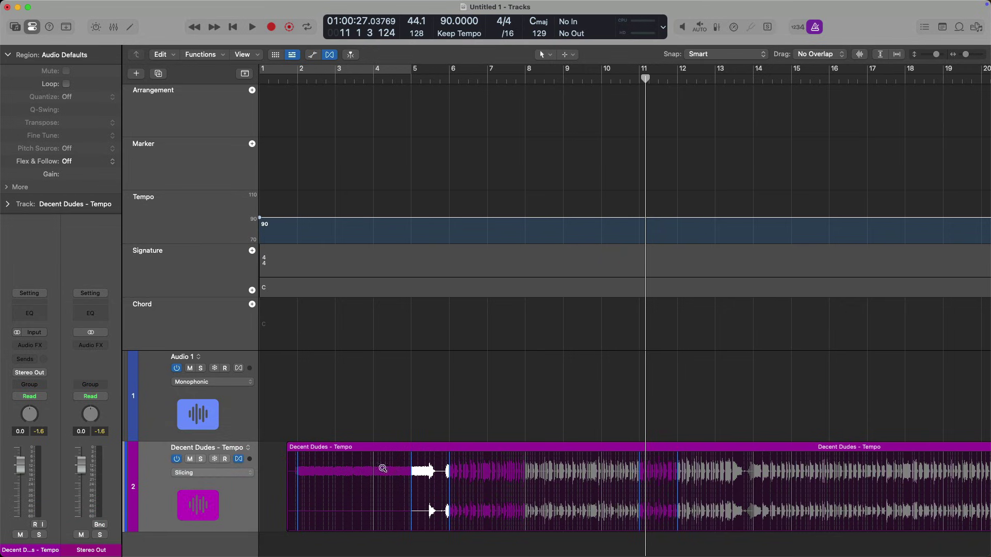
drag(405, 450, 589, 502)
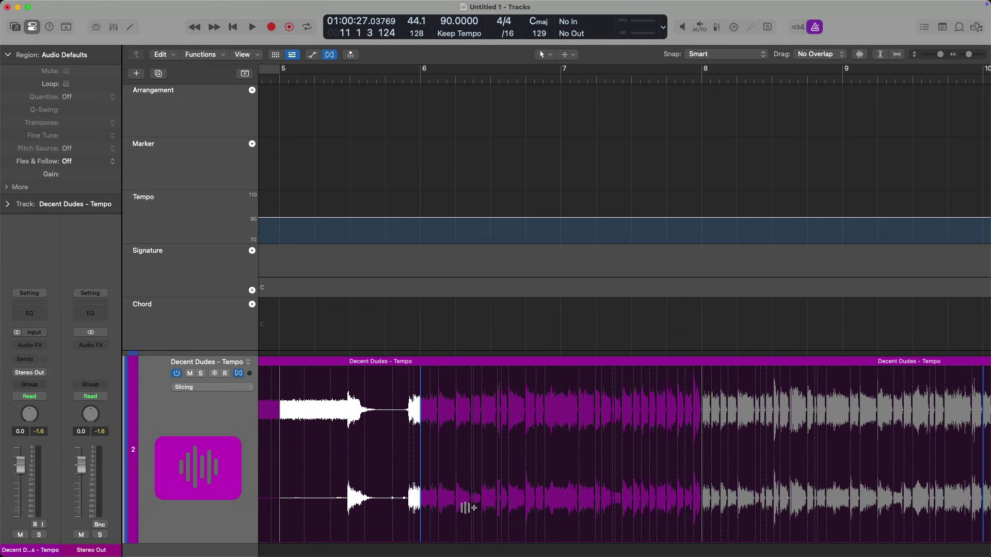
key(super+f)
mouse_move(464, 398)
mouse_down()
mouse_move(490, 397)
mouse_move(442, 464)
mouse_up()
click(475, 392)
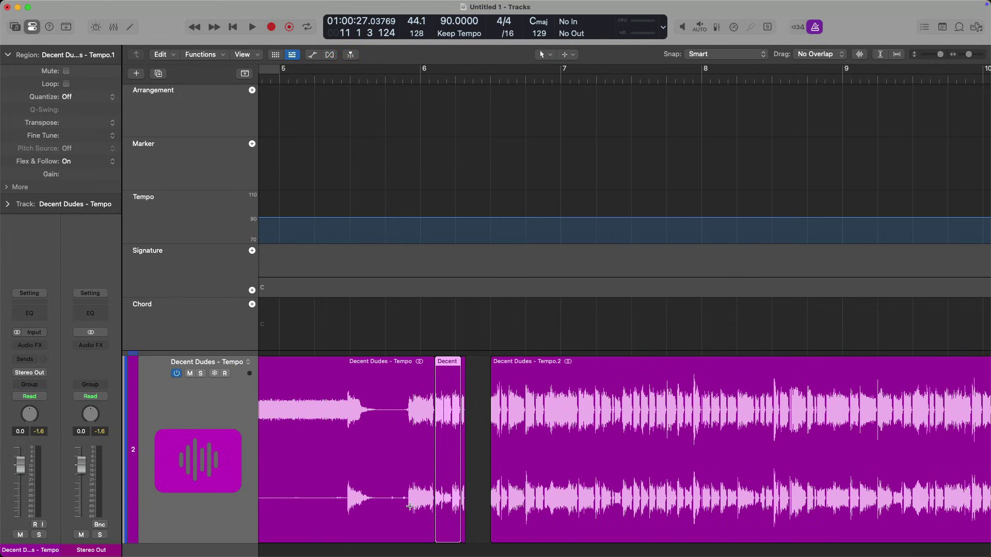
key(super+z)
key(super+z)
click(470, 376)
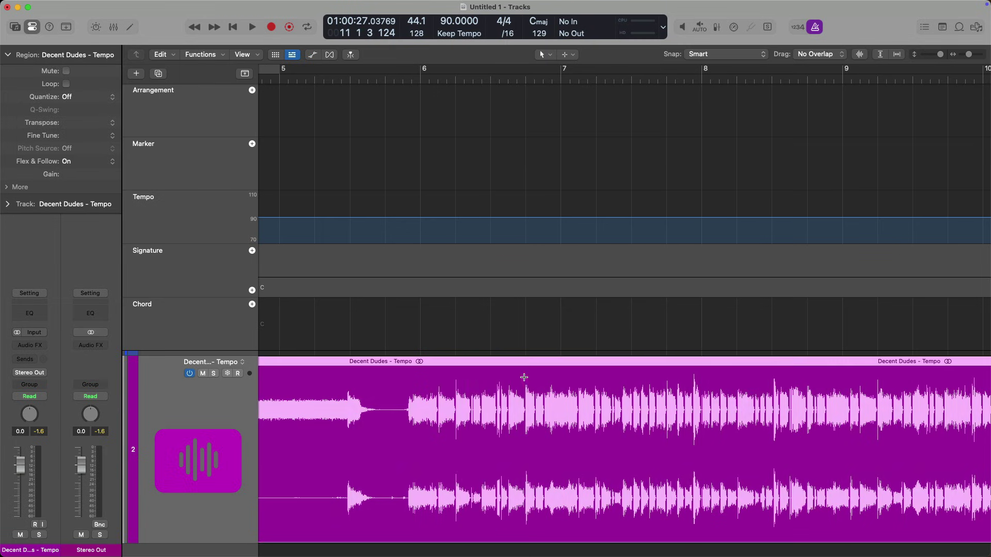
key(super+f)
Step: Play back the Slicing result, zooming out, and stop near bar 10
key(space)
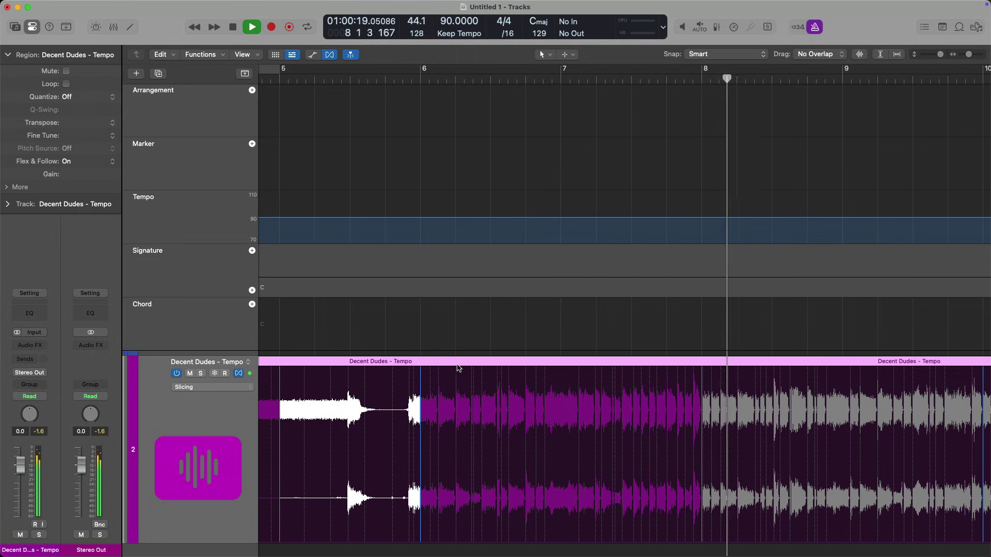
key(z)
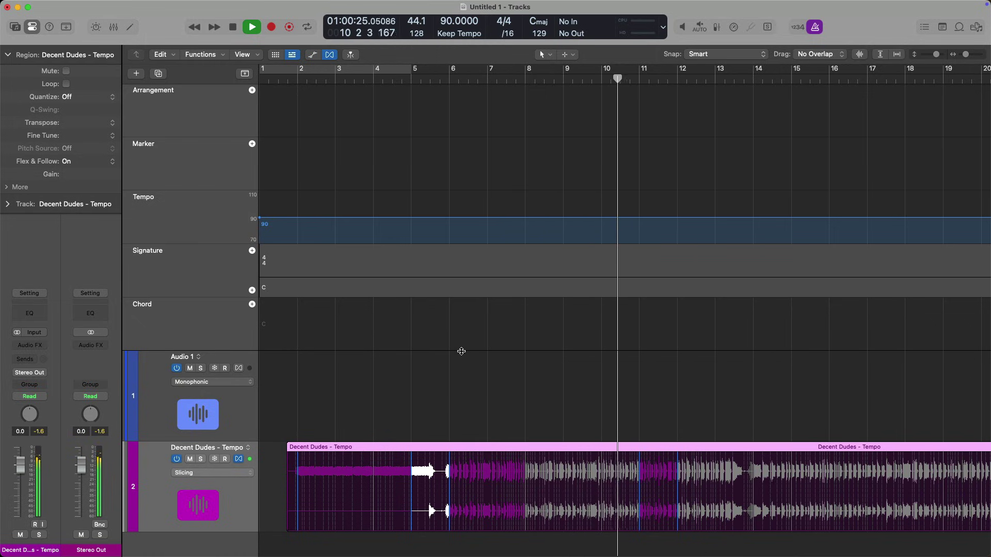
key(space)
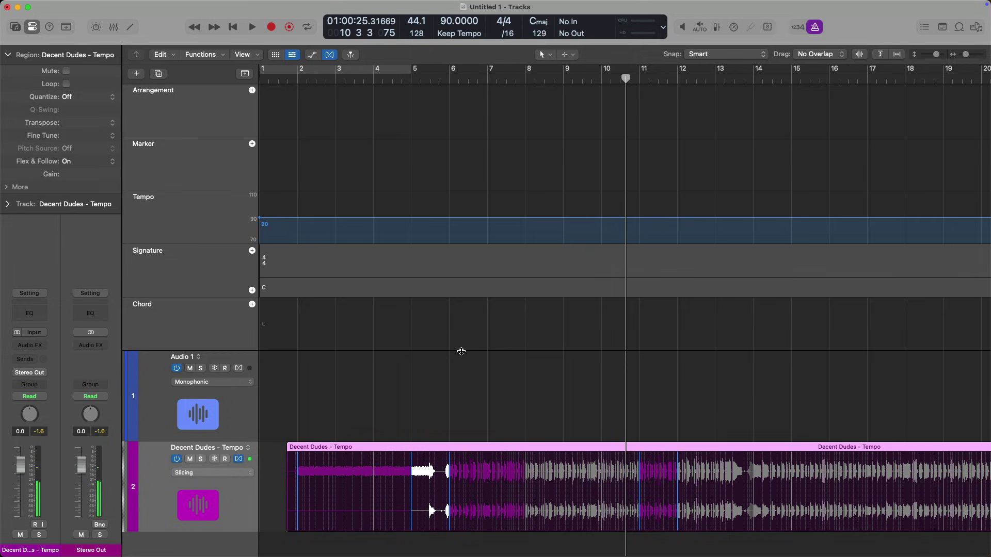